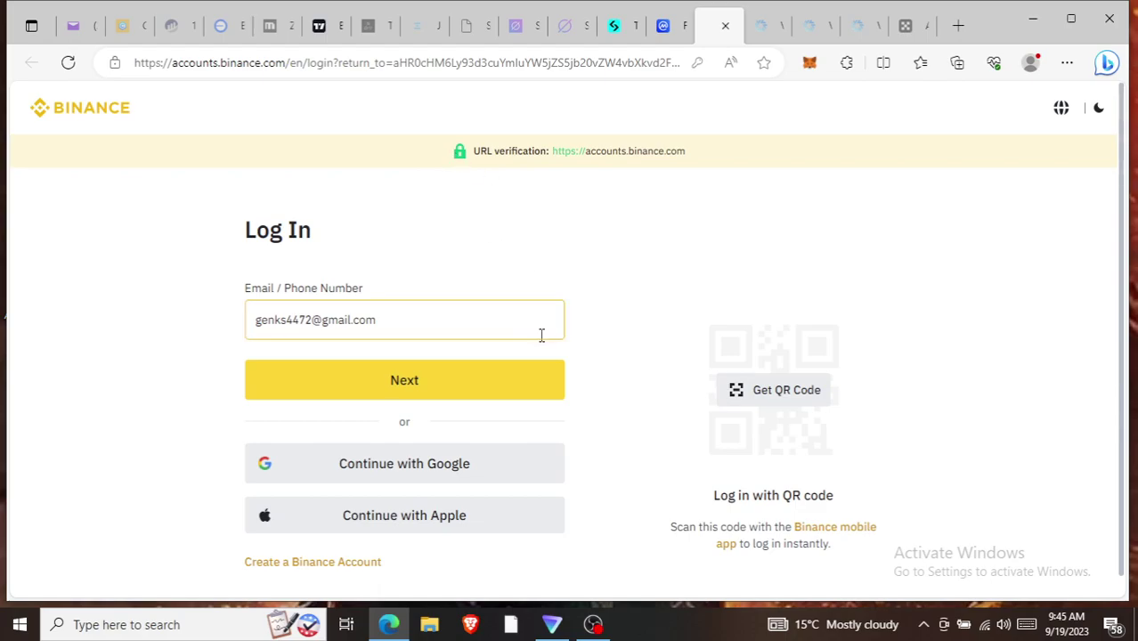
# - Open the MetaMask wallet extension and show the account's tokens
pyautogui.click(807, 71)
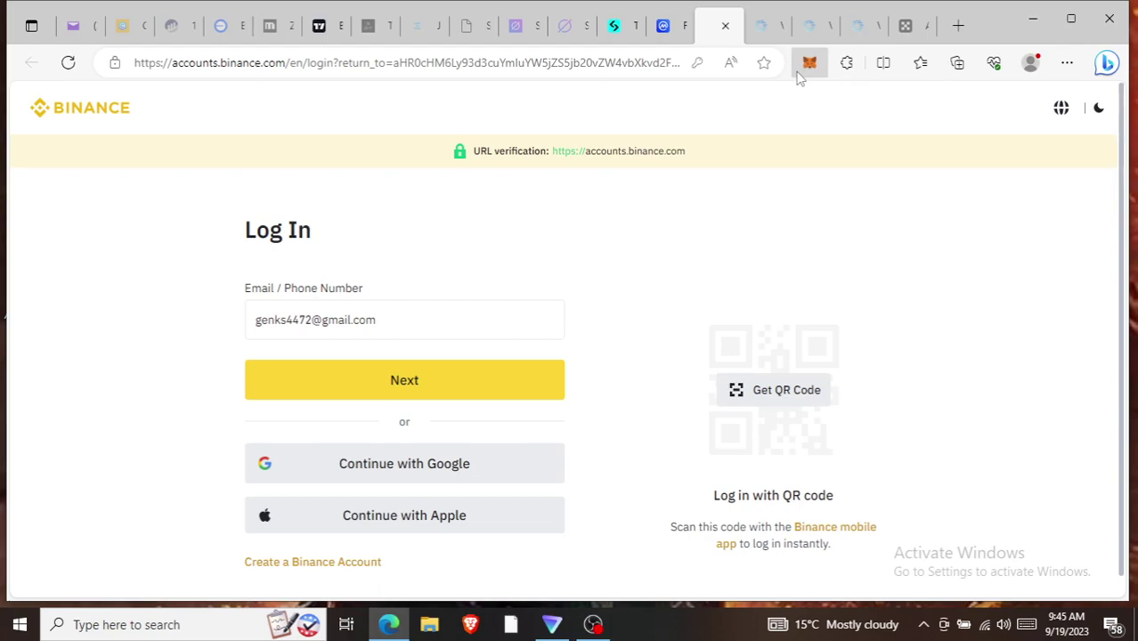
pyautogui.click(806, 67)
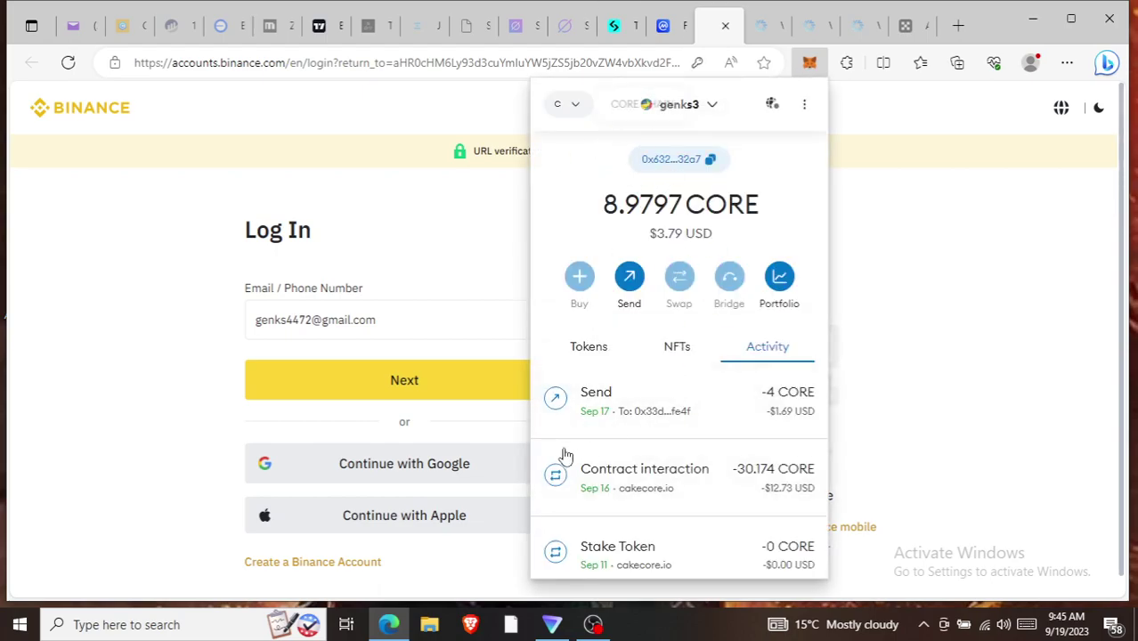
pyautogui.click(595, 355)
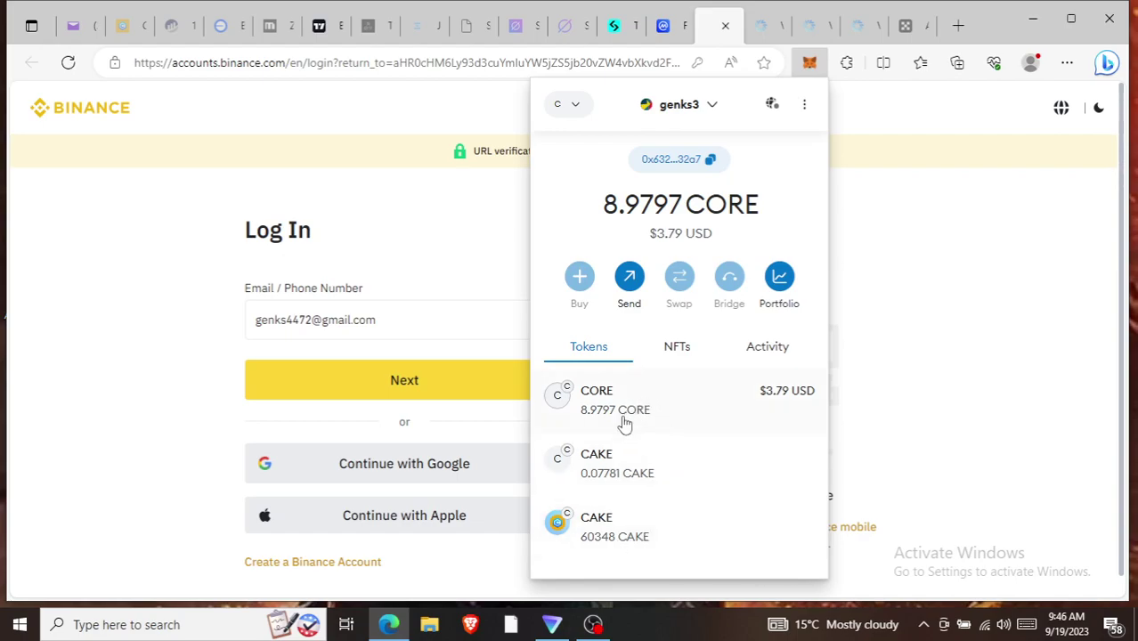
# - Switch the wallet to the Binance Smart Chain Testnet network to view its token balance
pyautogui.click(577, 109)
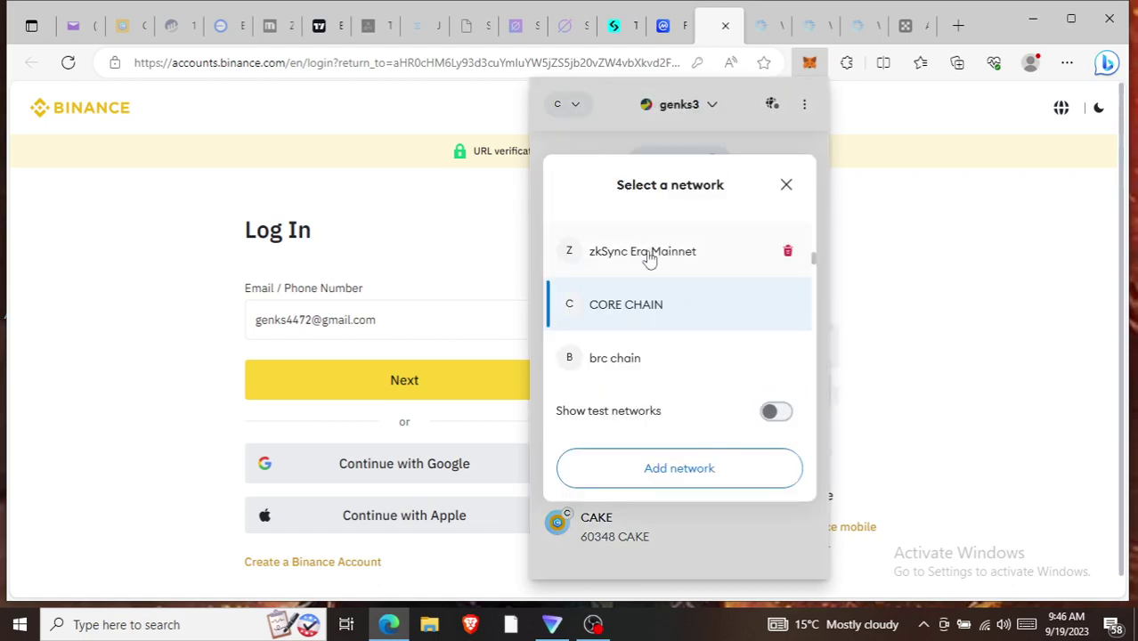
pyautogui.scroll(1, 686, 303)
pyautogui.scroll(5, 702, 302)
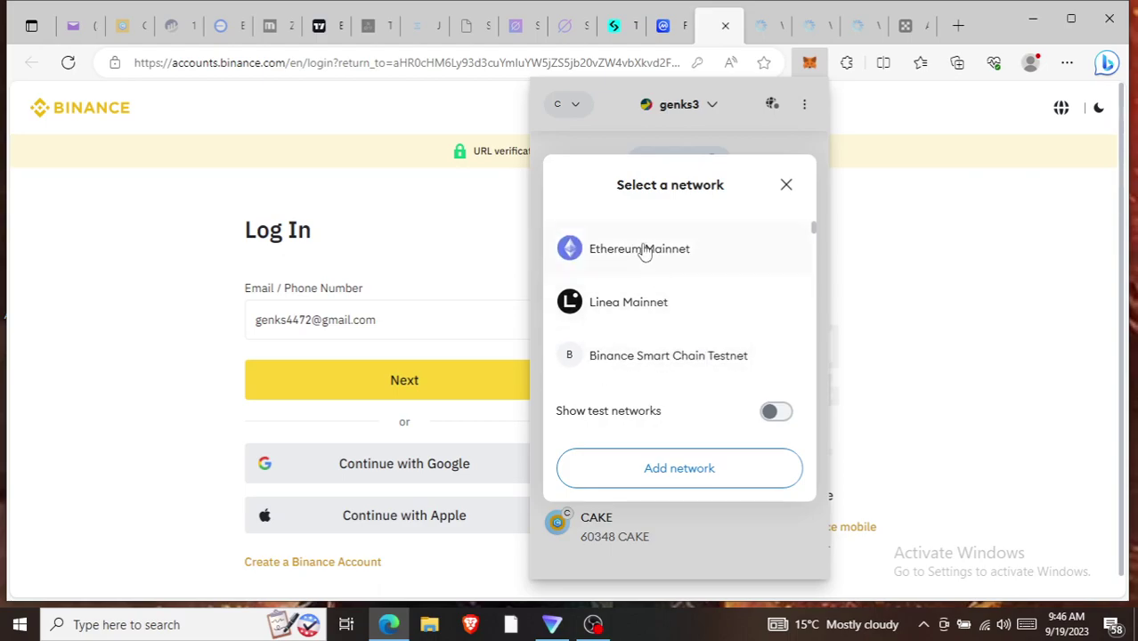
pyautogui.scroll(-1, 646, 312)
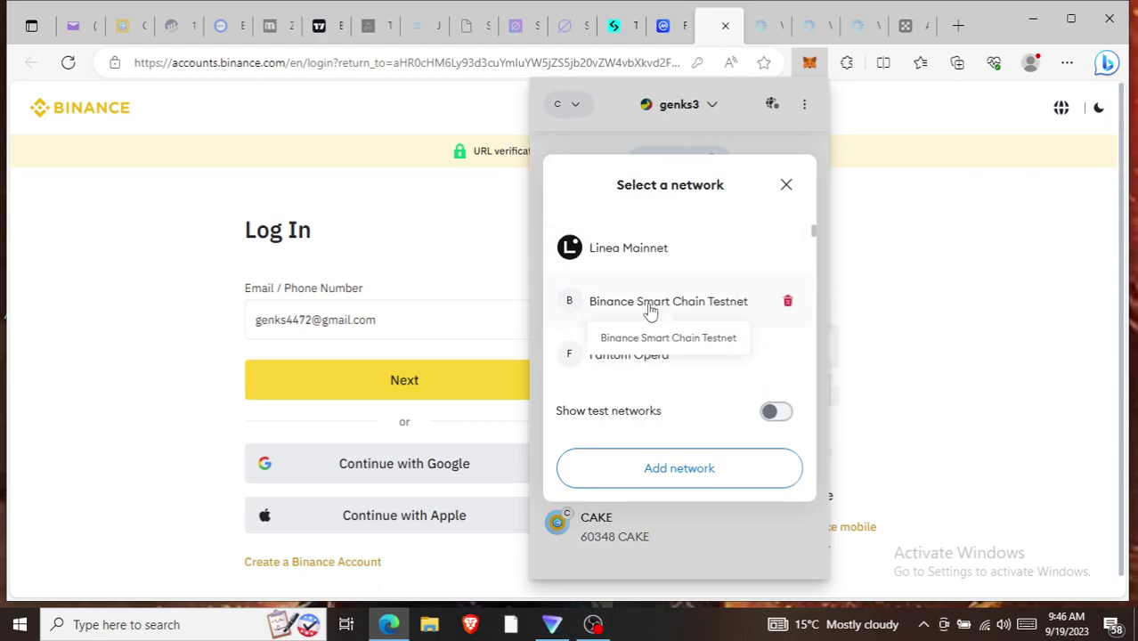
pyautogui.scroll(-1, 651, 309)
pyautogui.scroll(-1, 653, 311)
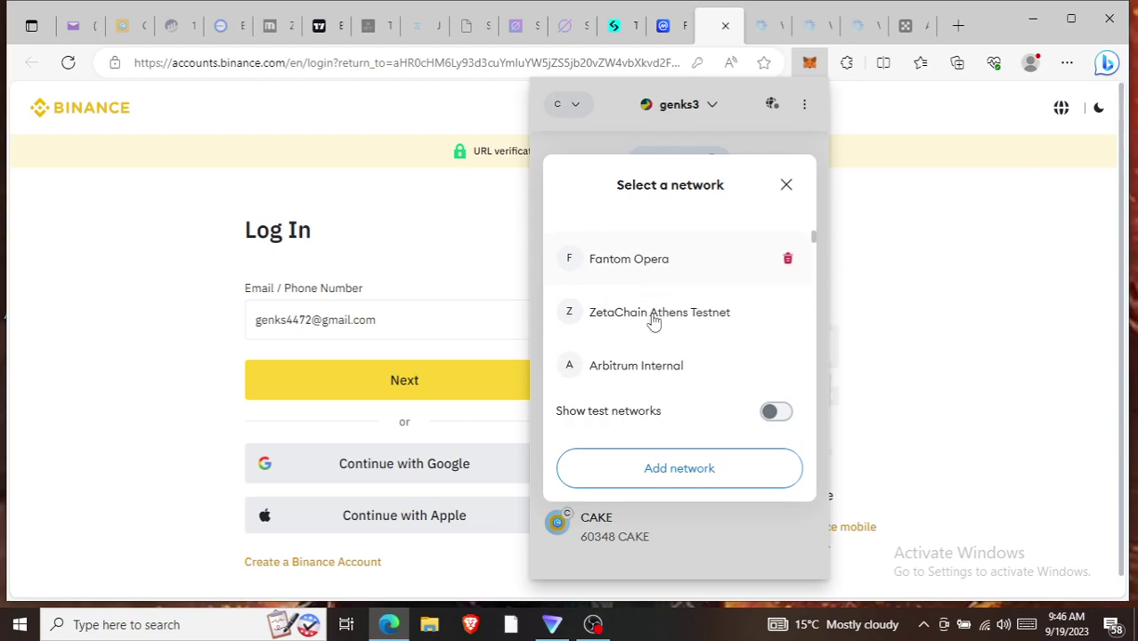
pyautogui.scroll(1, 652, 319)
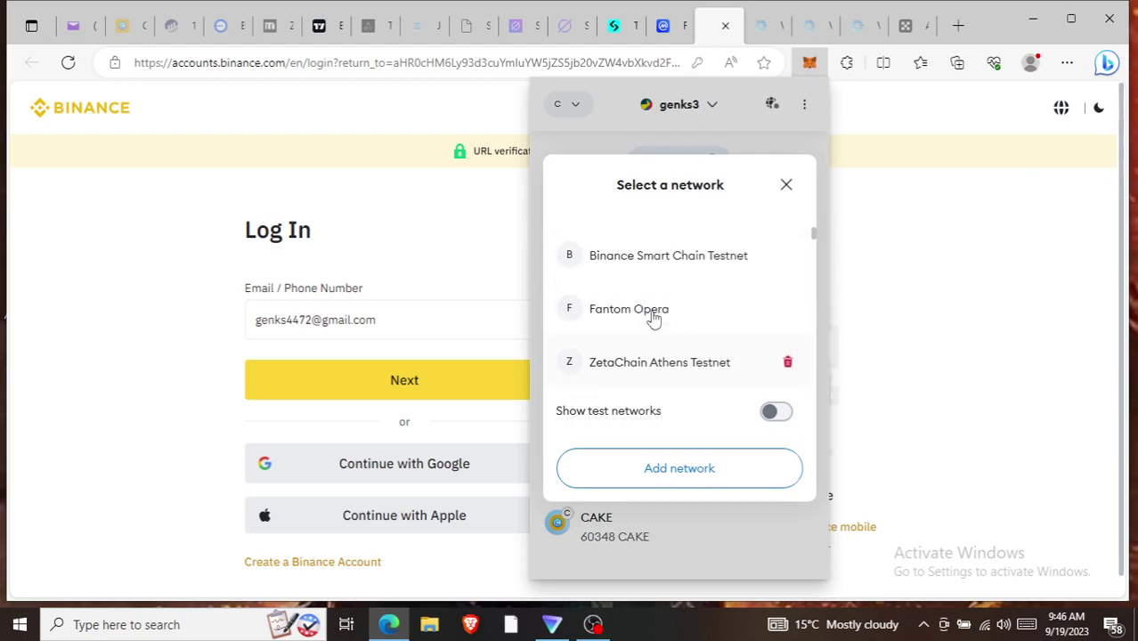
pyautogui.click(672, 258)
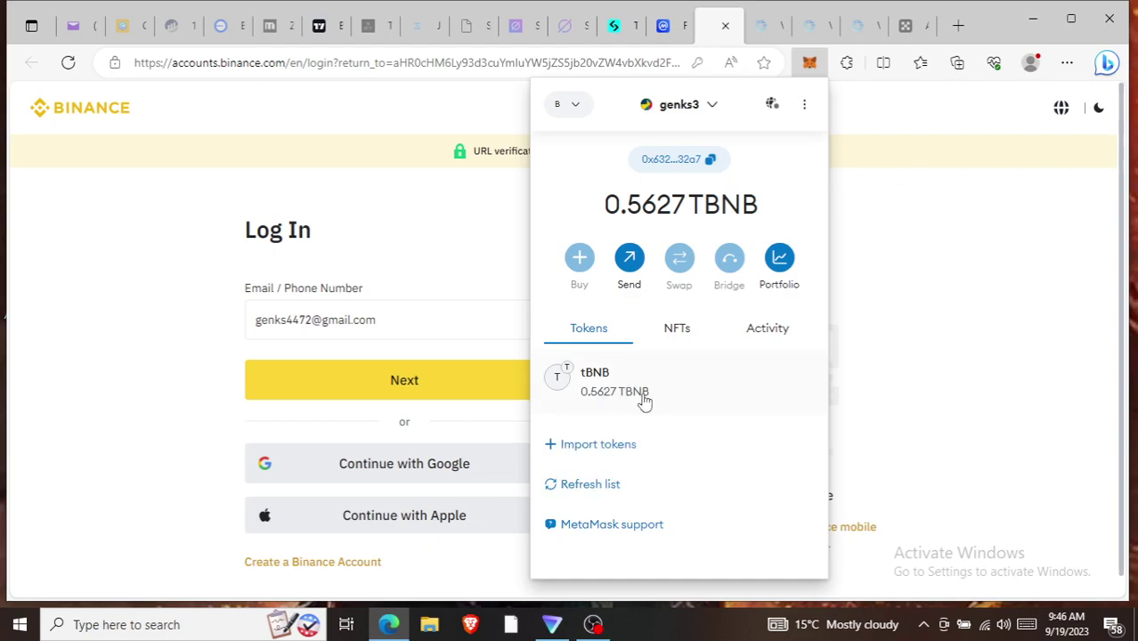
# - Switch the wallet to the Base Goerli Testnet network to view its token balance
pyautogui.click(576, 105)
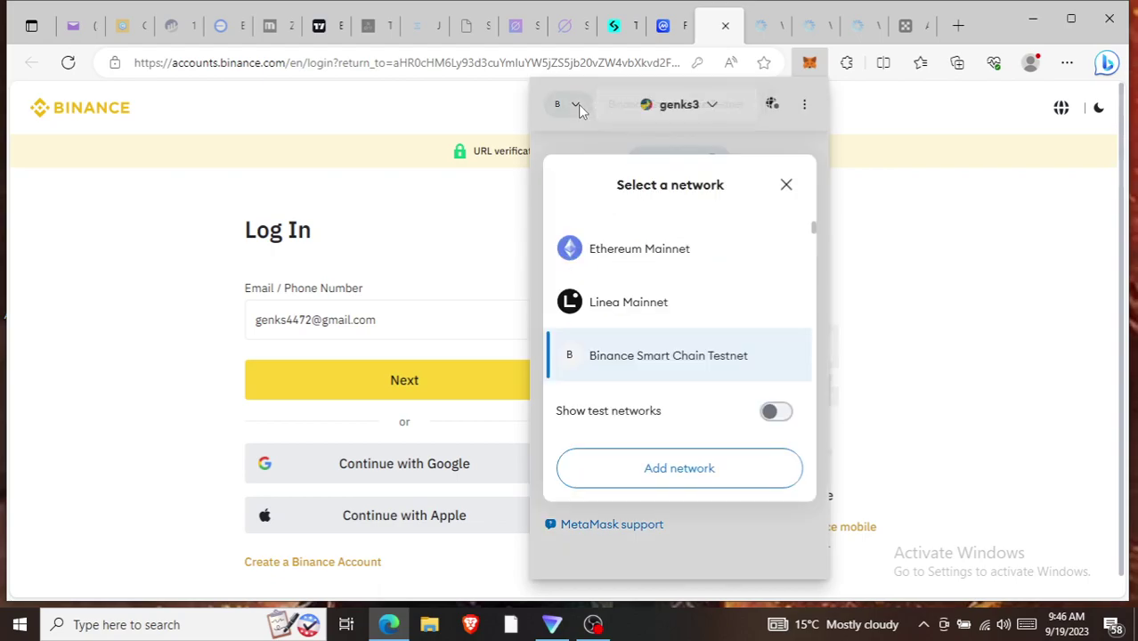
pyautogui.scroll(-1, 659, 330)
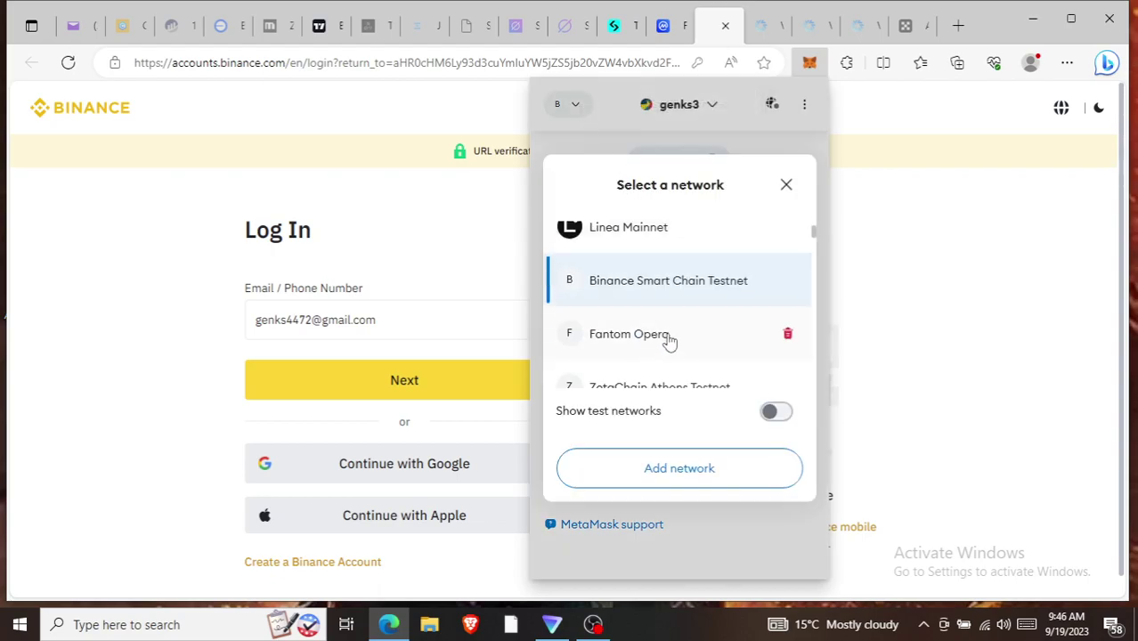
pyautogui.scroll(-1, 669, 341)
pyautogui.scroll(-2, 670, 341)
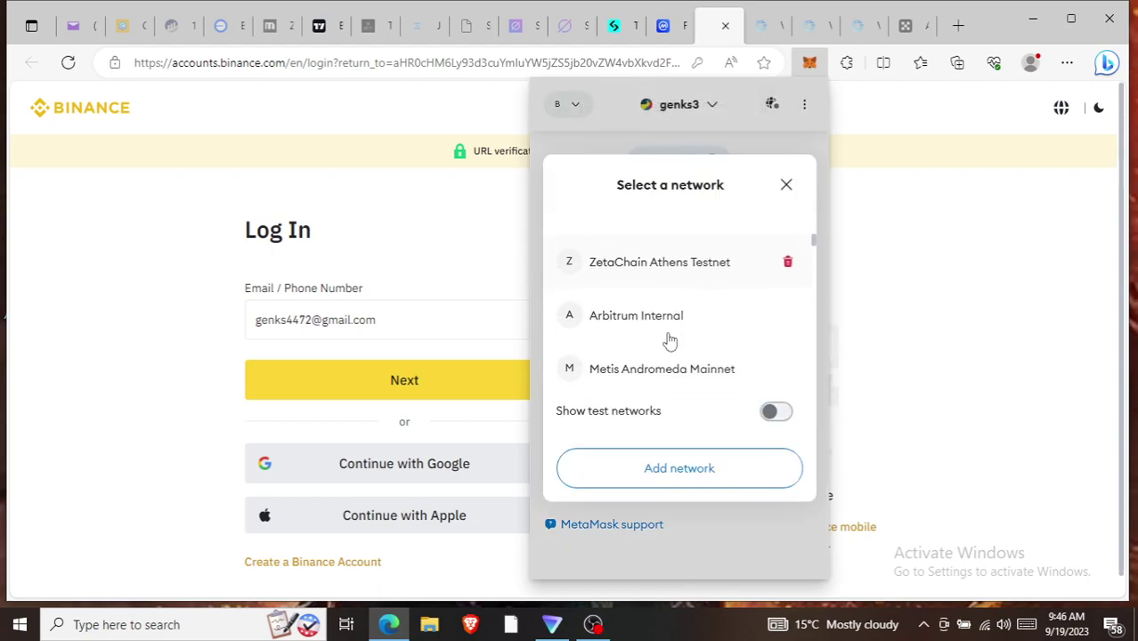
pyautogui.scroll(-1, 640, 339)
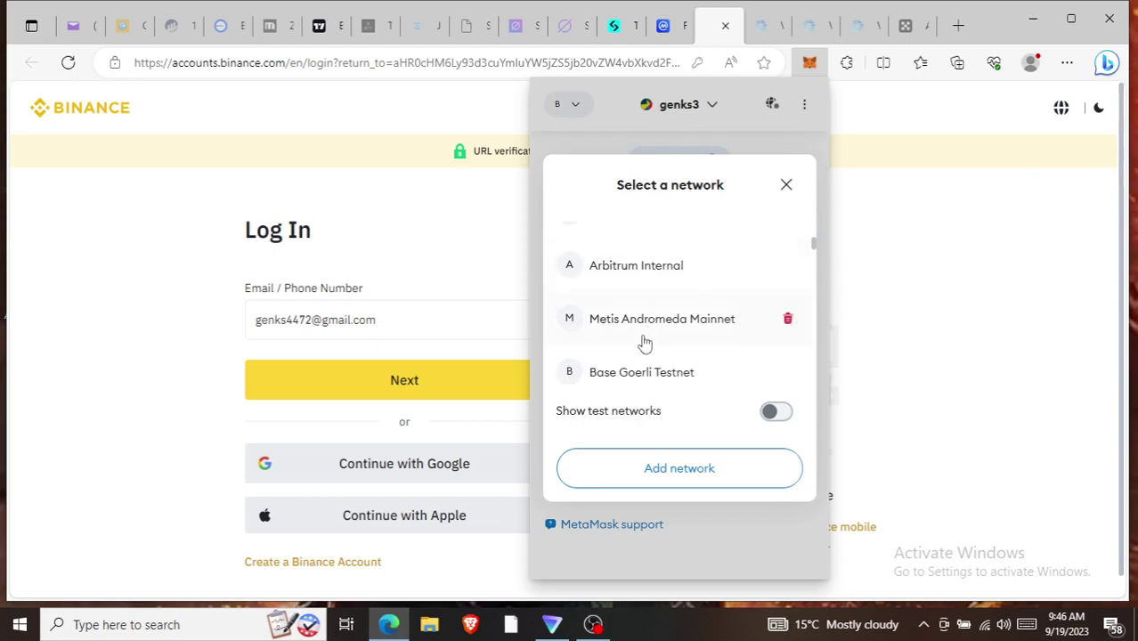
pyautogui.scroll(-1, 643, 337)
pyautogui.scroll(-1, 645, 336)
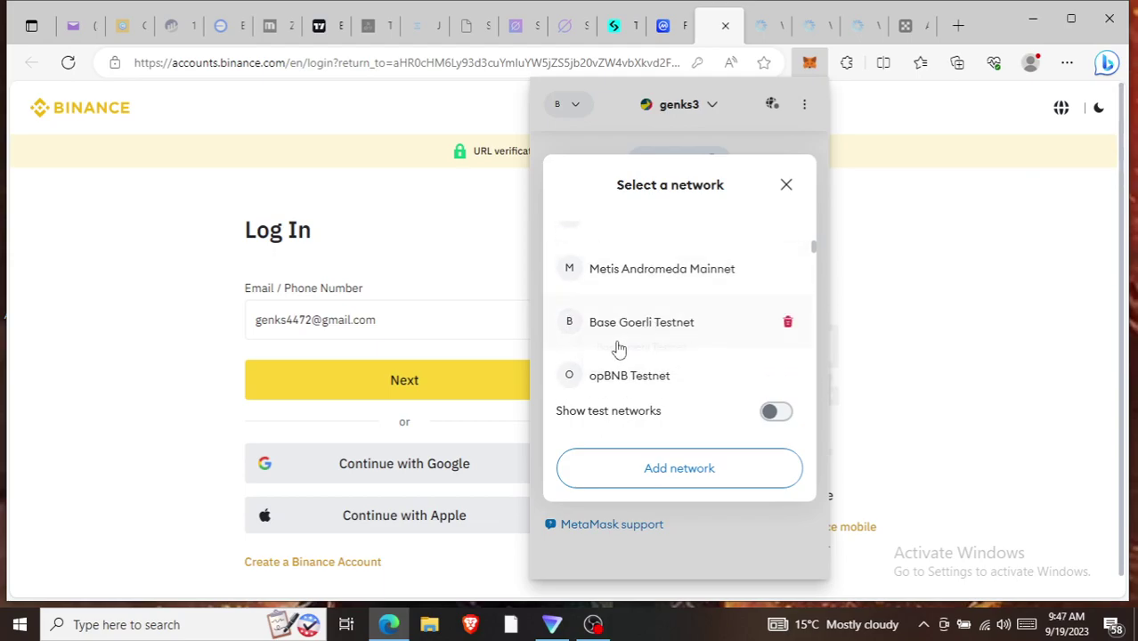
pyautogui.scroll(-1, 643, 338)
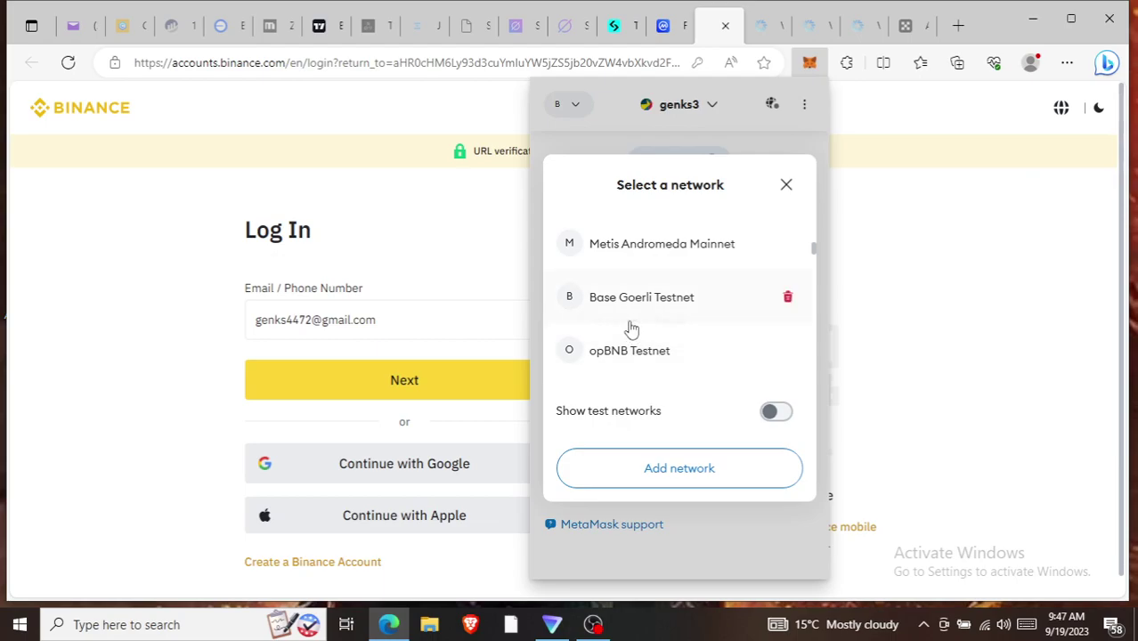
pyautogui.click(641, 303)
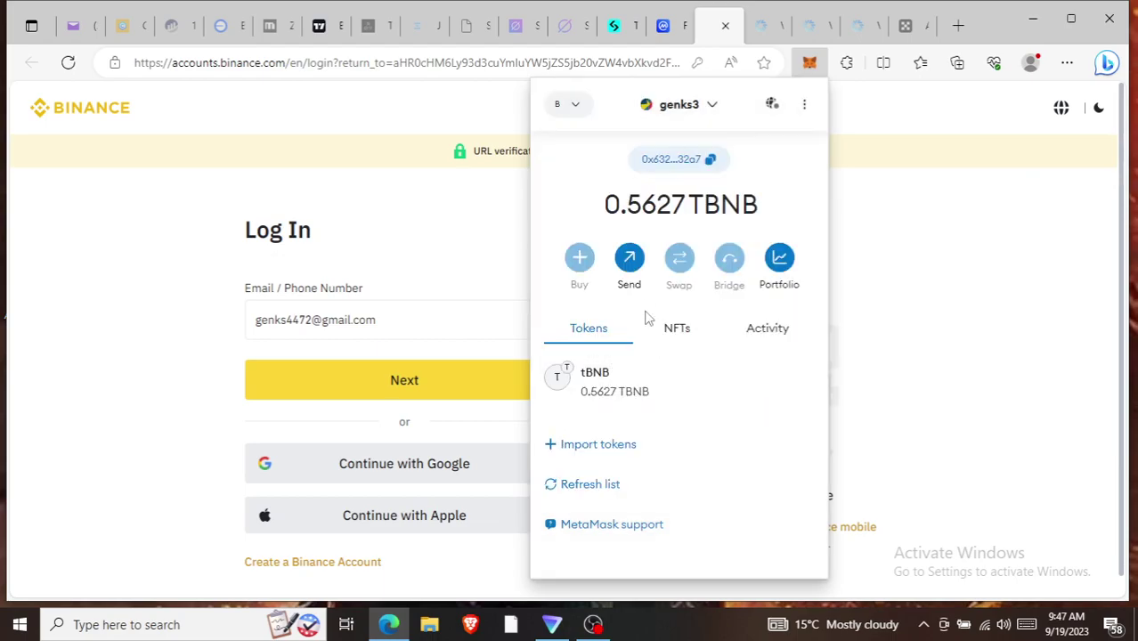
pyautogui.scroll(-1, 641, 392)
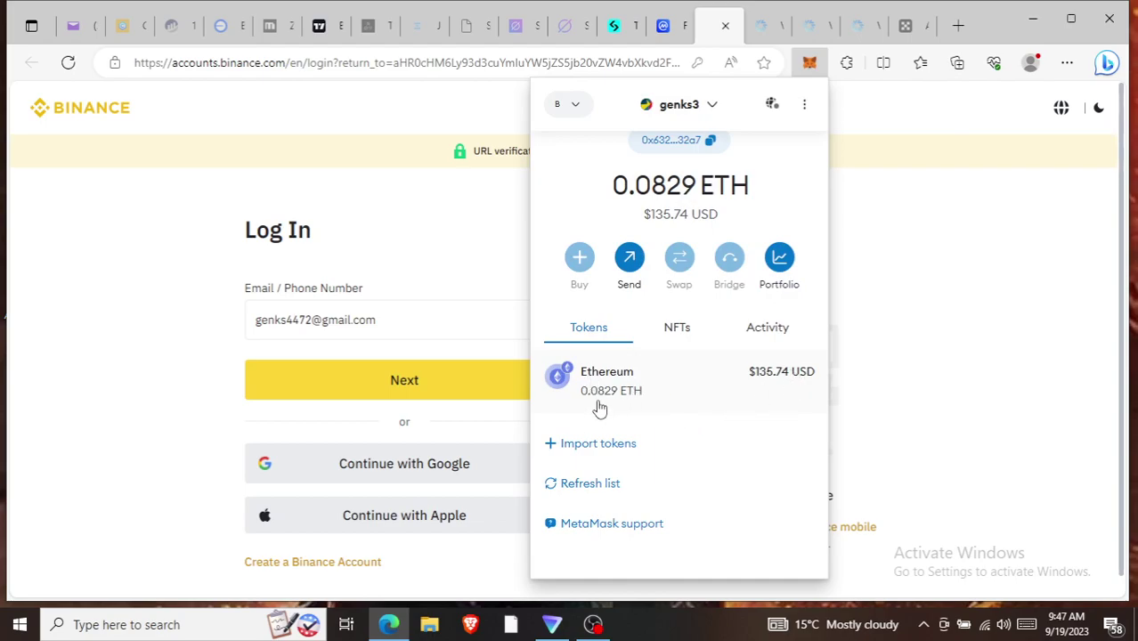
# - Switch the wallet's active network to Ethereum Mainnet
pyautogui.click(576, 107)
pyautogui.scroll(-2, 648, 323)
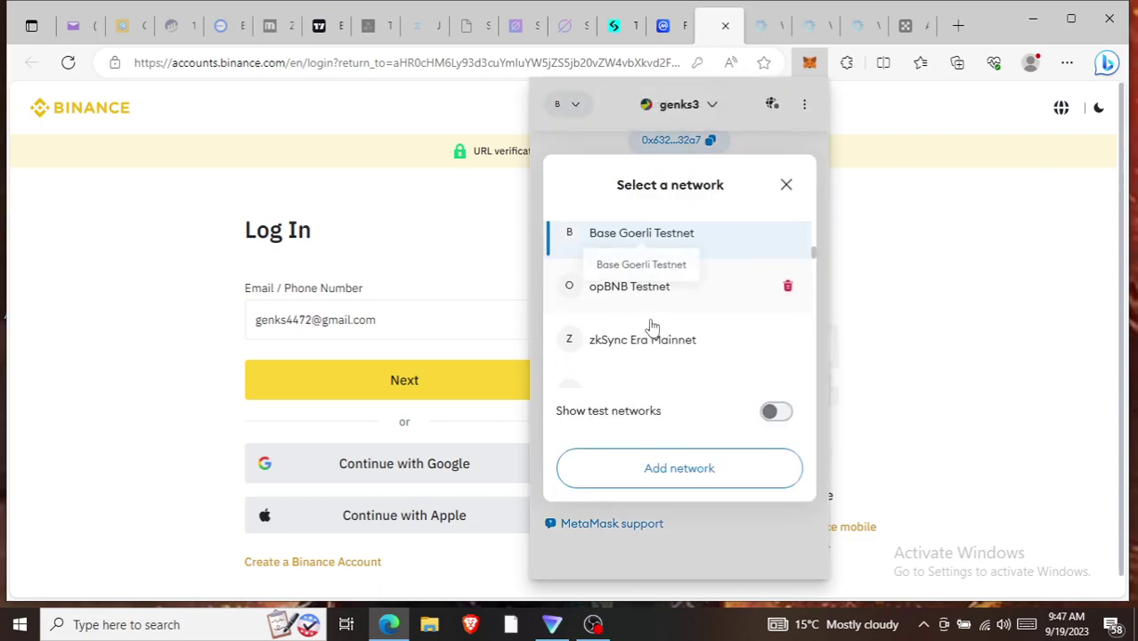
pyautogui.scroll(-1, 653, 323)
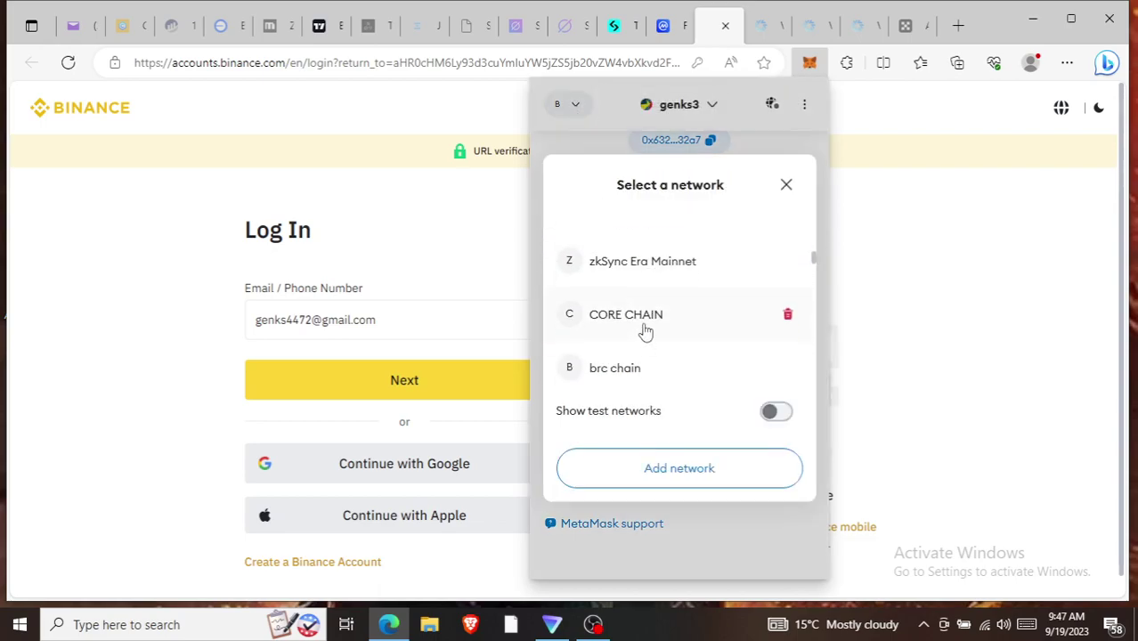
pyautogui.scroll(-1, 645, 331)
pyautogui.scroll(-1, 645, 329)
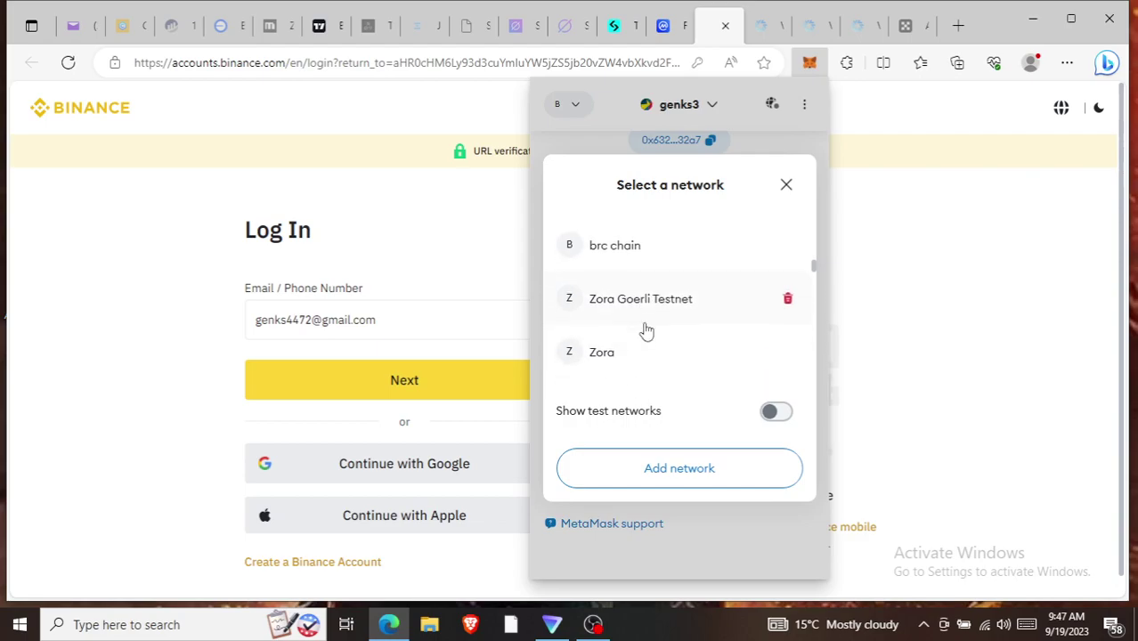
pyautogui.scroll(7, 650, 326)
pyautogui.scroll(5, 662, 318)
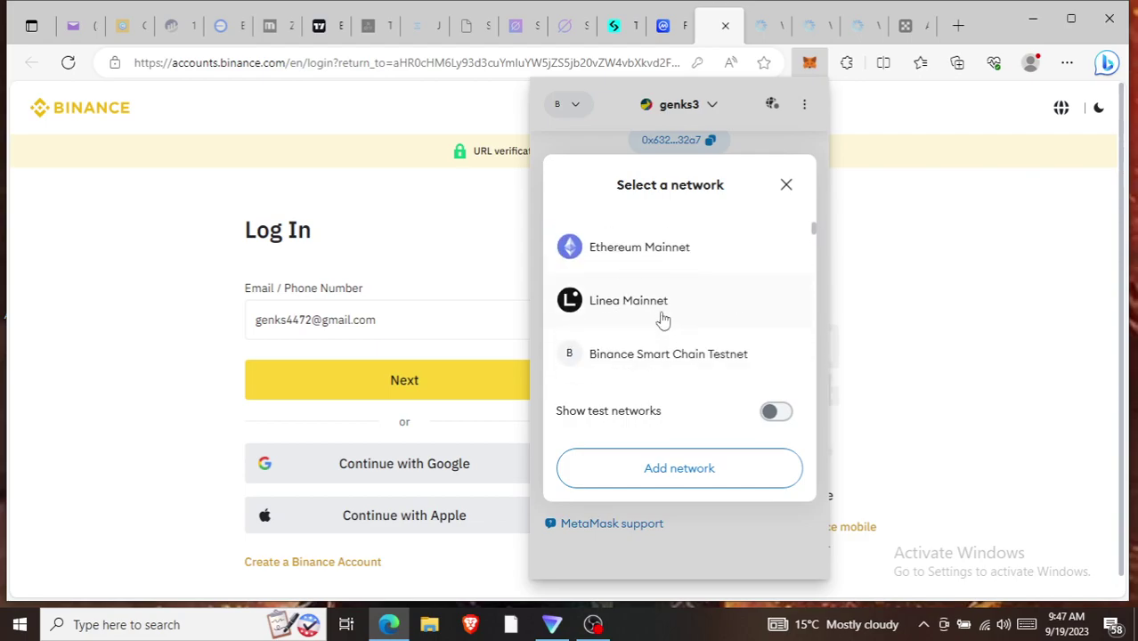
pyautogui.click(654, 257)
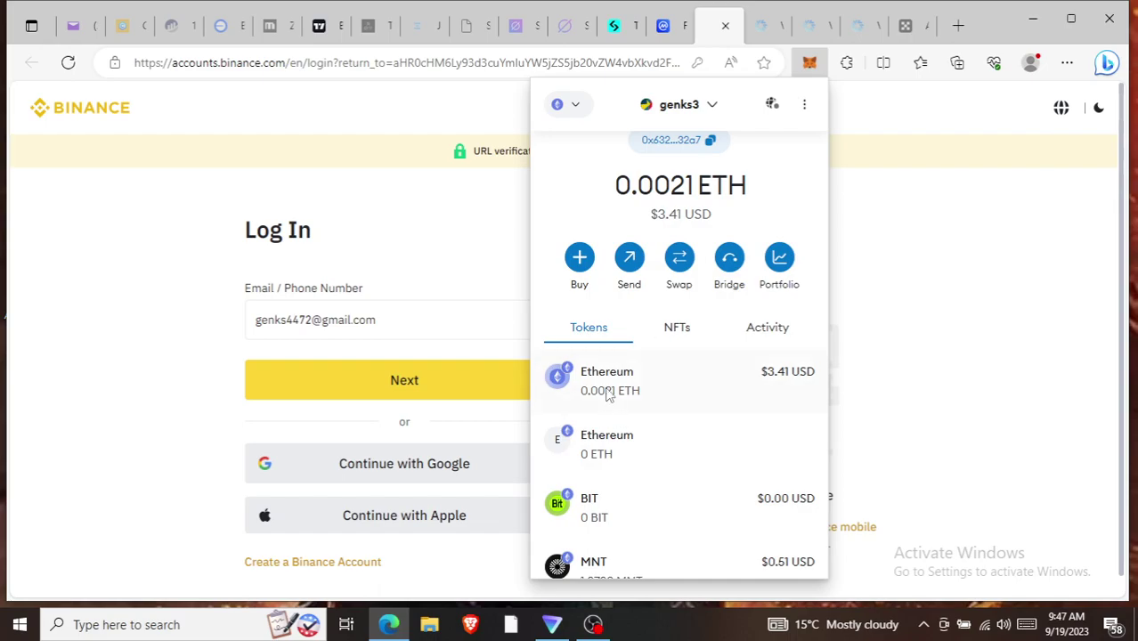
# - Review the wallet's token balances on Ethereum Mainnet and close the wallet
pyautogui.scroll(-3, 659, 419)
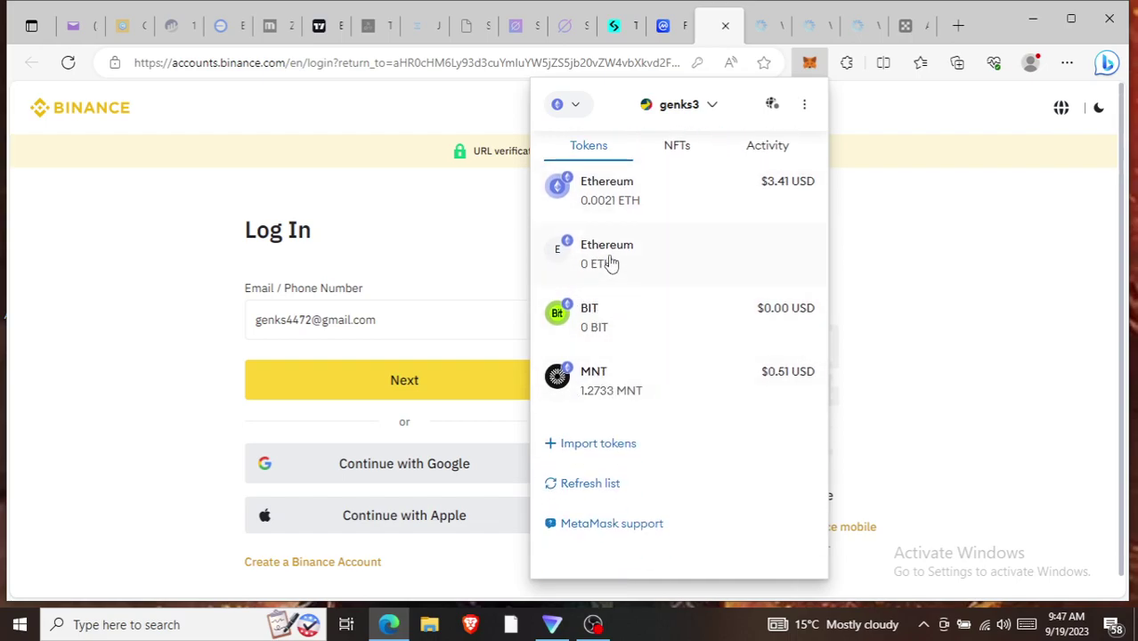
pyautogui.scroll(1, 625, 303)
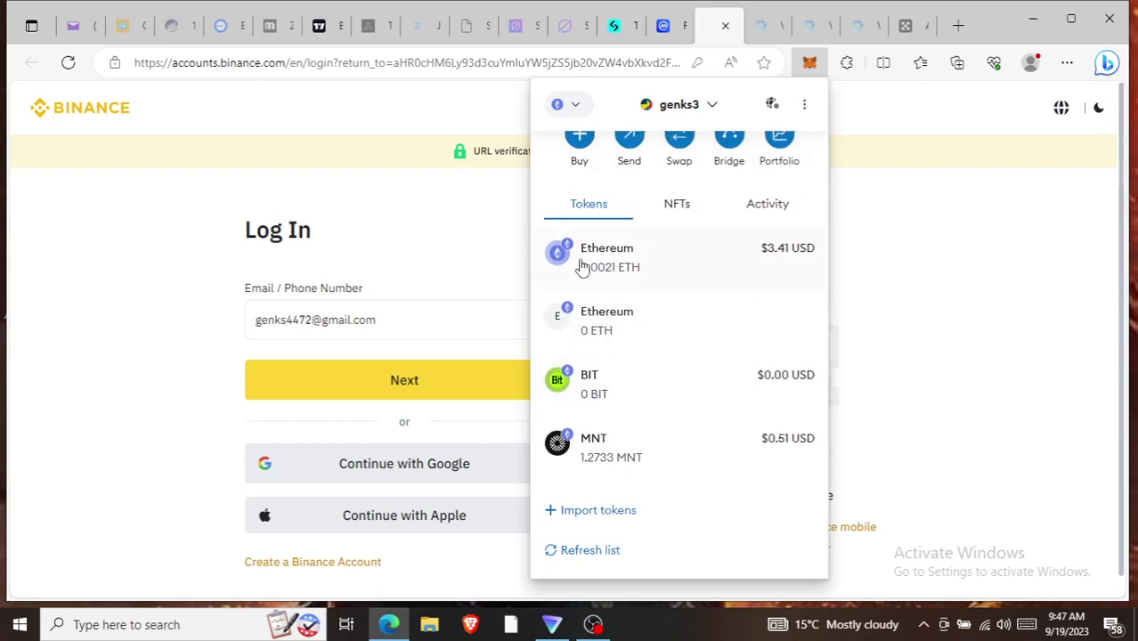
pyautogui.scroll(-1, 615, 402)
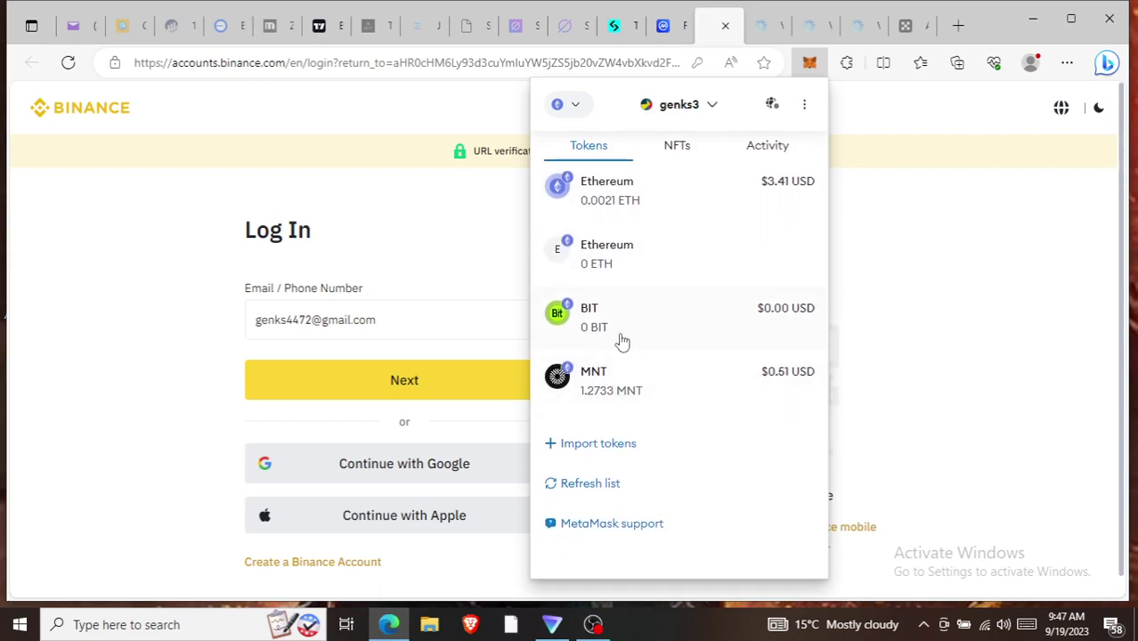
pyautogui.scroll(3, 614, 393)
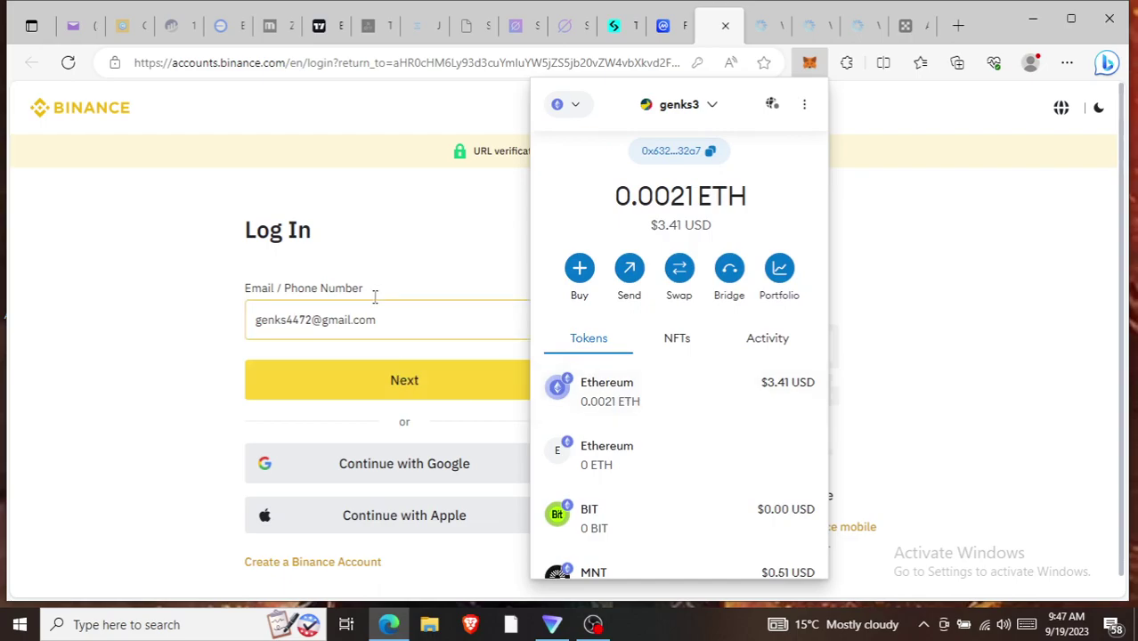
pyautogui.click(432, 229)
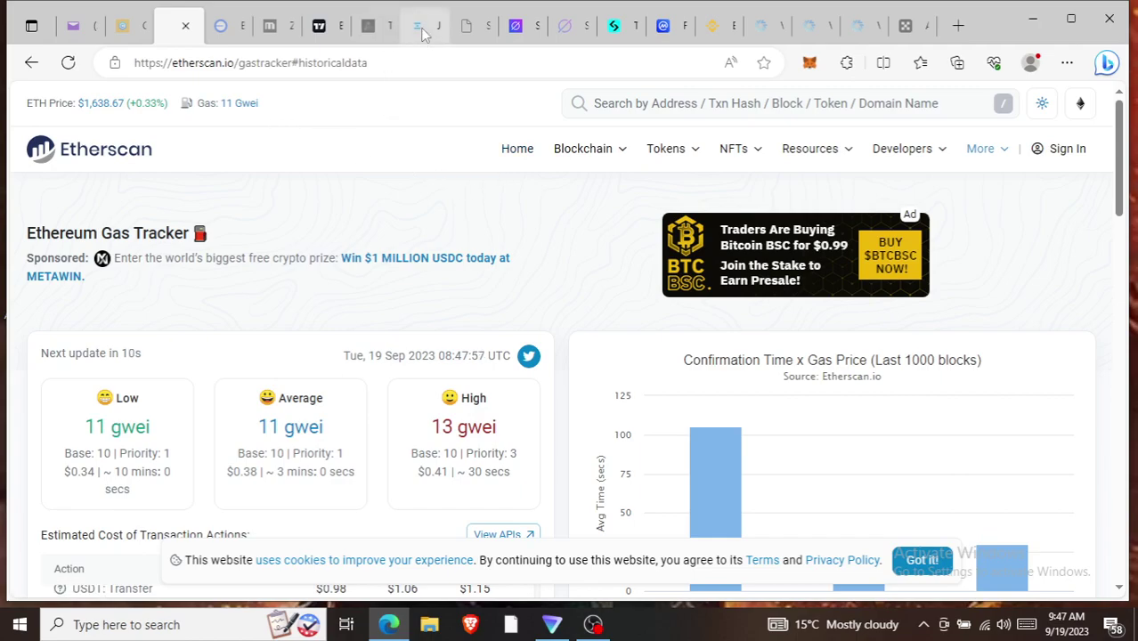
# - Search the web for metamask, open the metamask.io website and dismiss its cookie notice
pyautogui.click(475, 30)
pyautogui.click(398, 65)
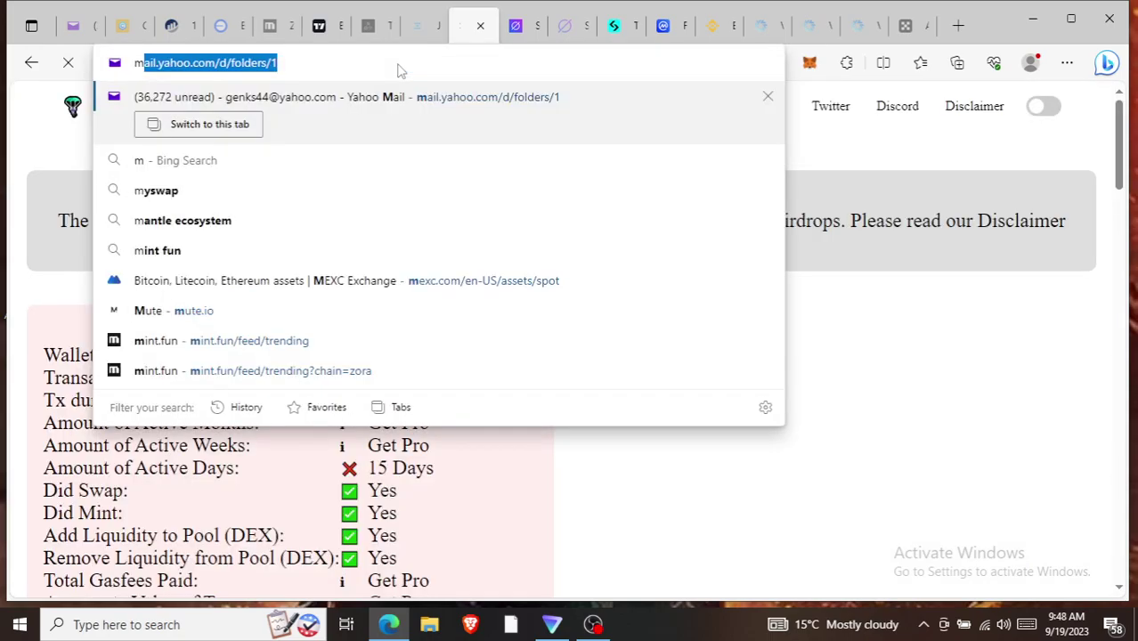
pyautogui.write('etam')
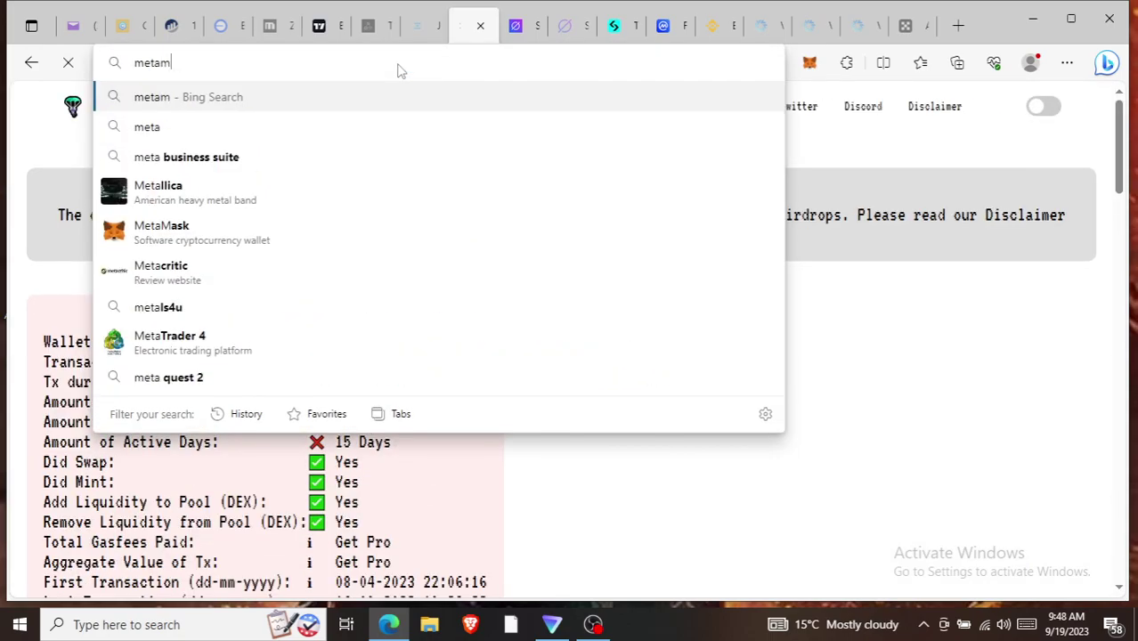
pyautogui.write('ask')
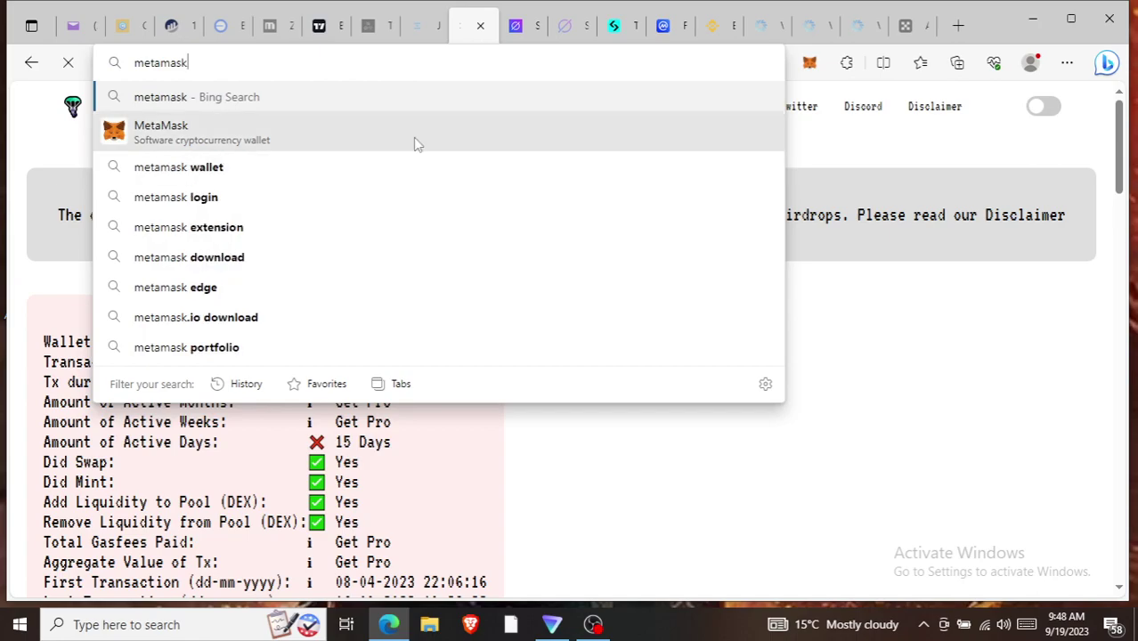
pyautogui.click(417, 145)
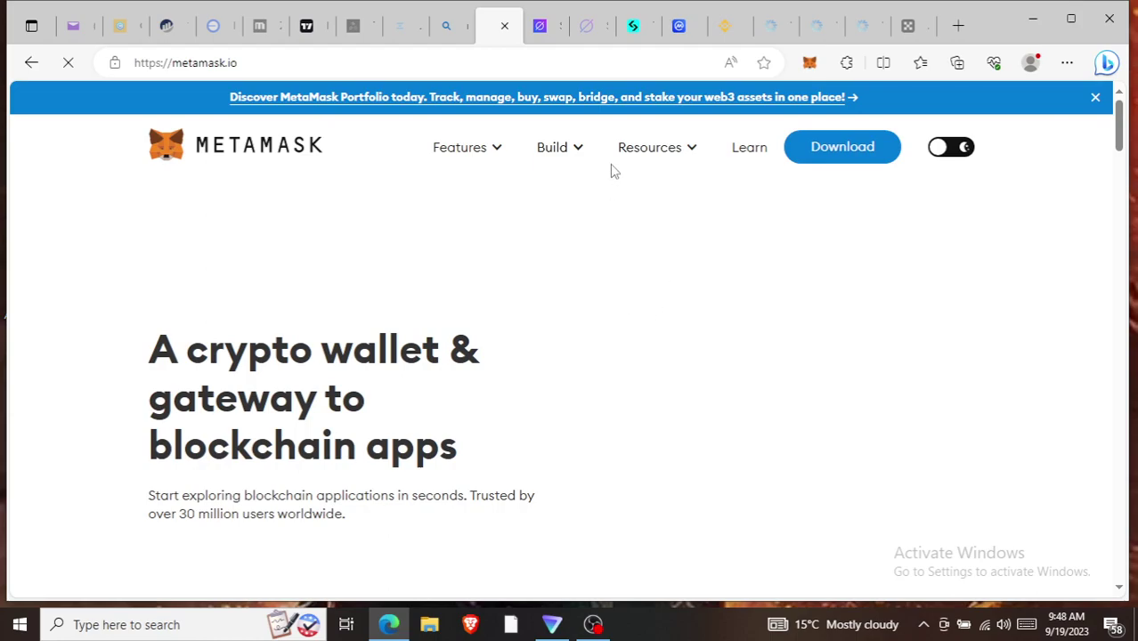
pyautogui.scroll(-2, 668, 276)
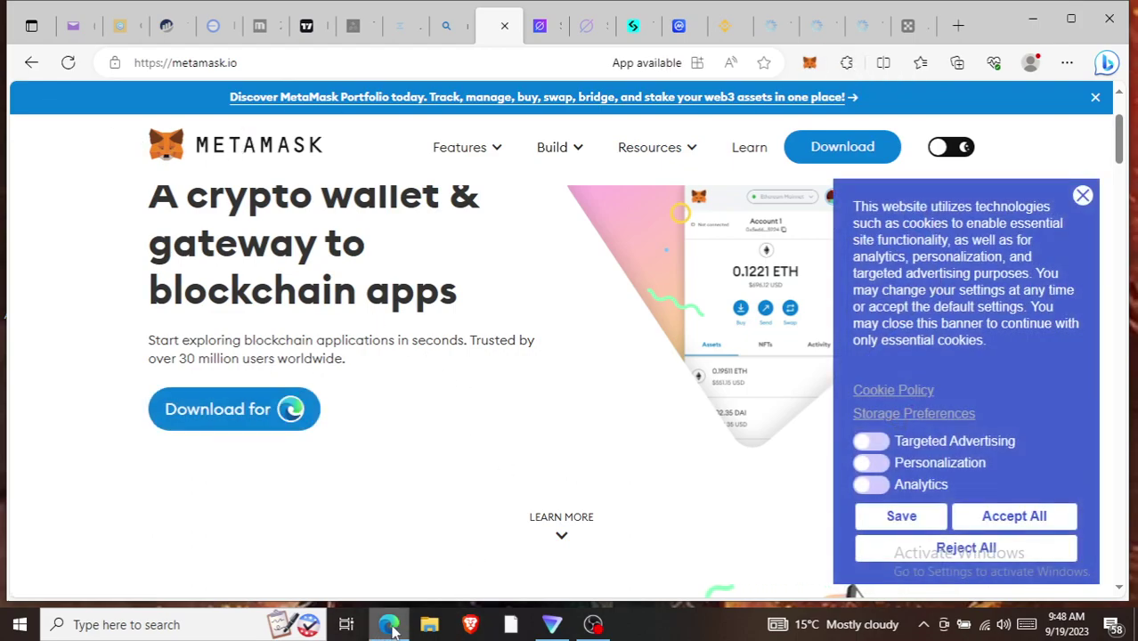
pyautogui.click(1083, 195)
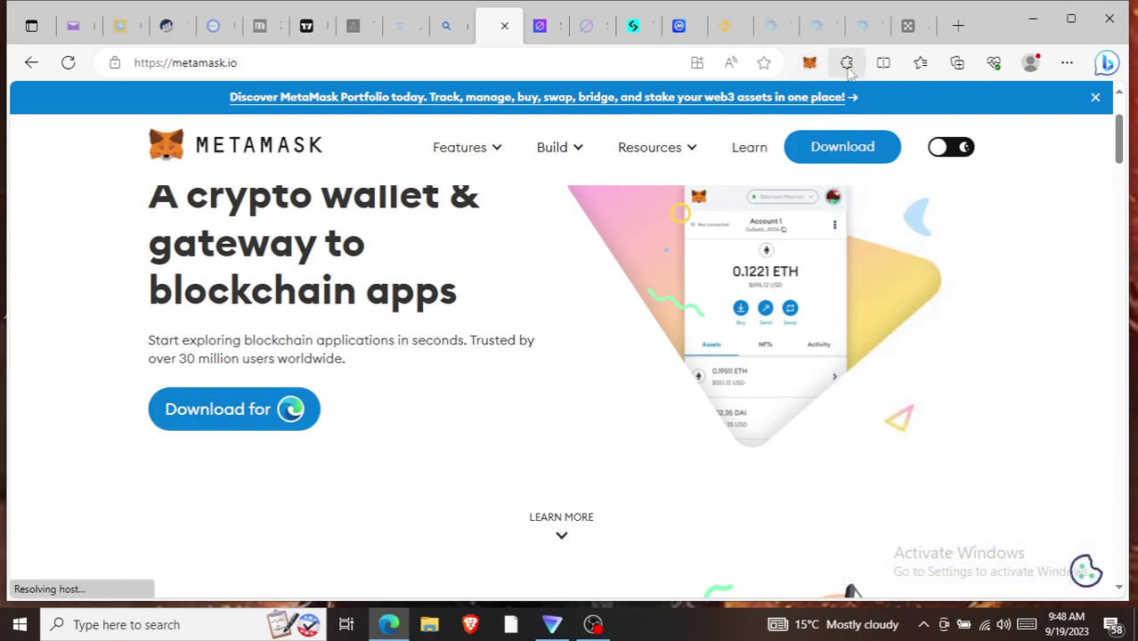
# - Find MetaMask in the browser's list of installed extensions, view its options and close the list
pyautogui.click(849, 64)
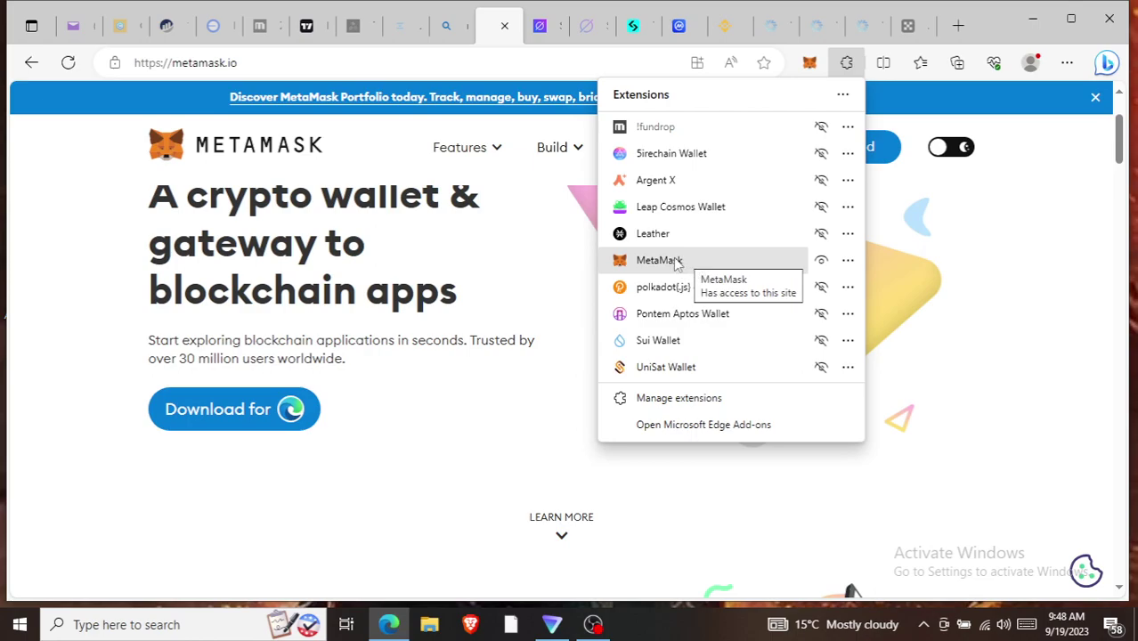
pyautogui.click(848, 261)
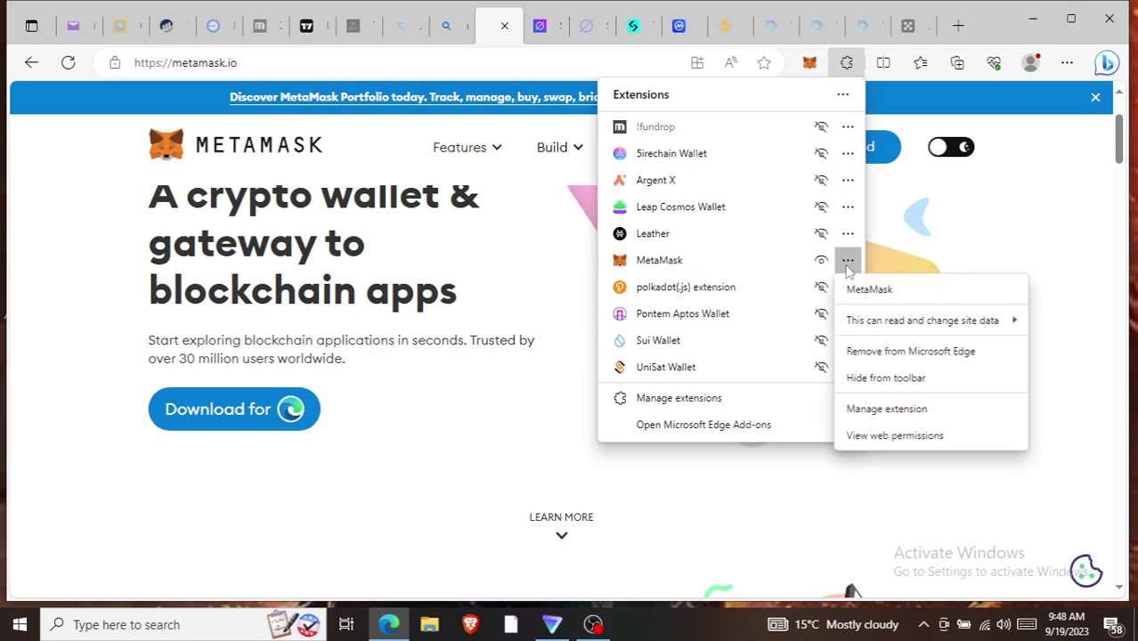
pyautogui.click(436, 424)
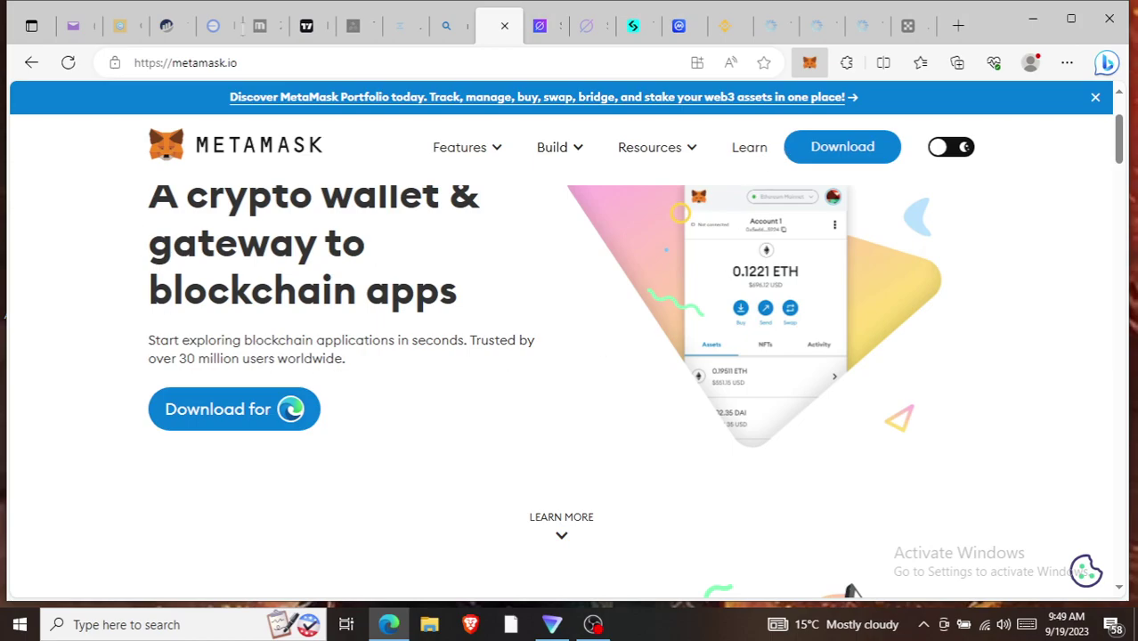
# - Open the MetaMask wallet from its pinned shortcut and again from the extensions list, closing it each time
pyautogui.click(809, 64)
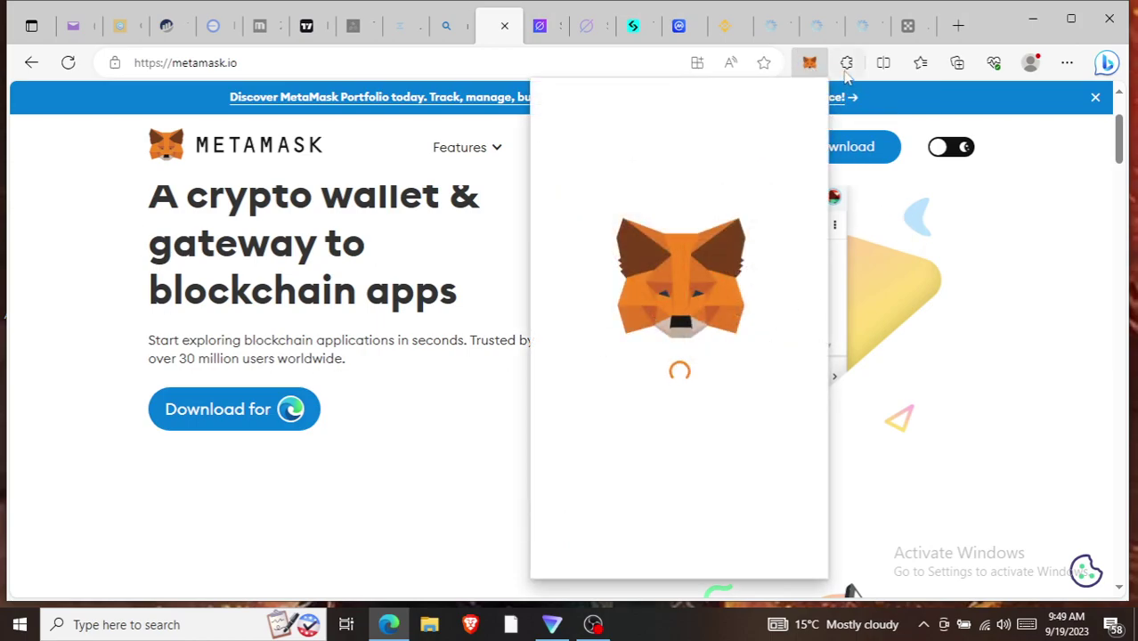
pyautogui.click(492, 269)
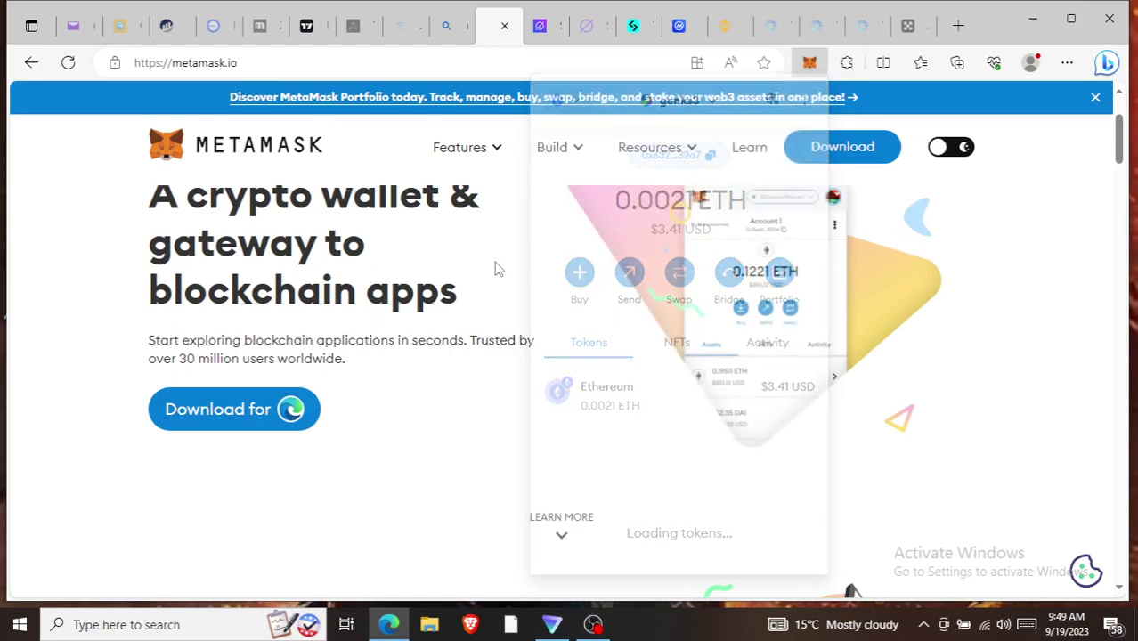
pyautogui.click(847, 62)
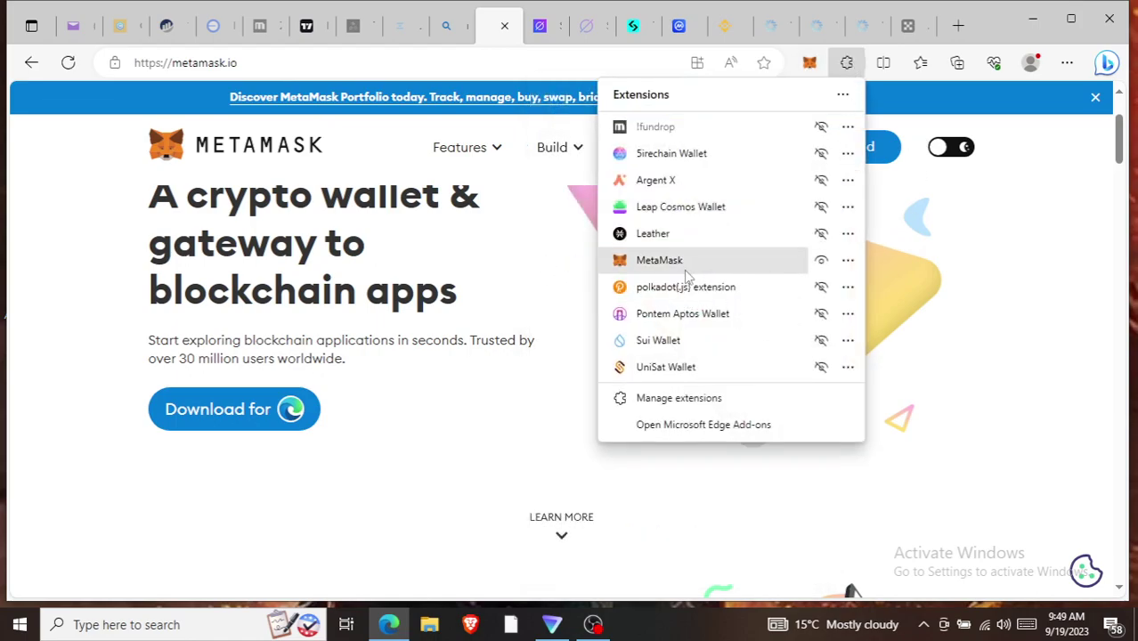
pyautogui.click(691, 264)
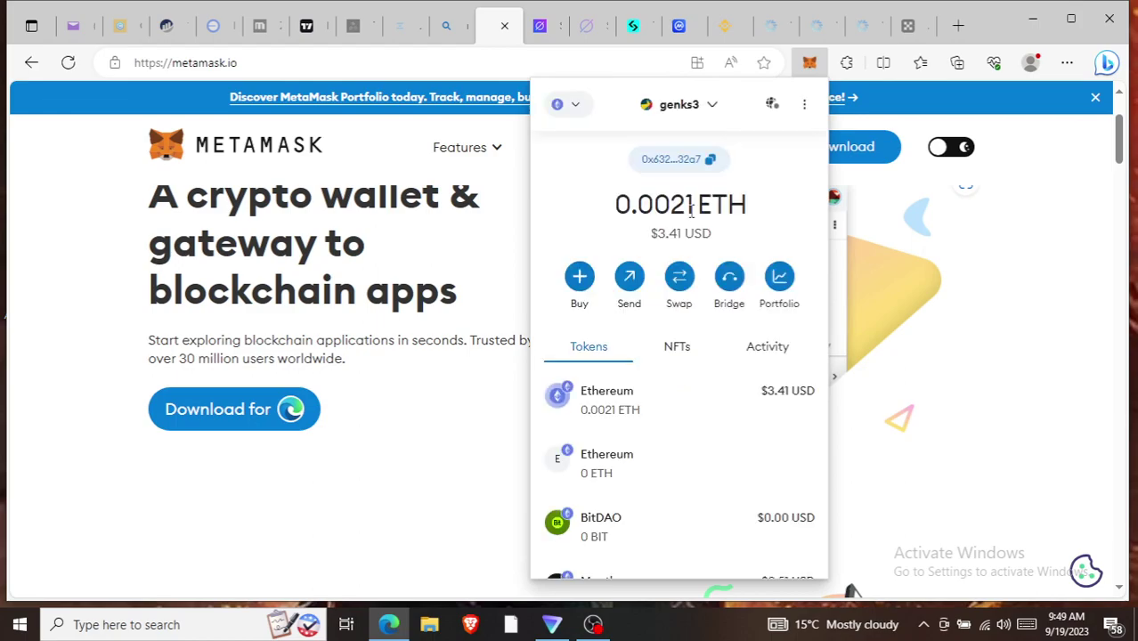
pyautogui.click(425, 403)
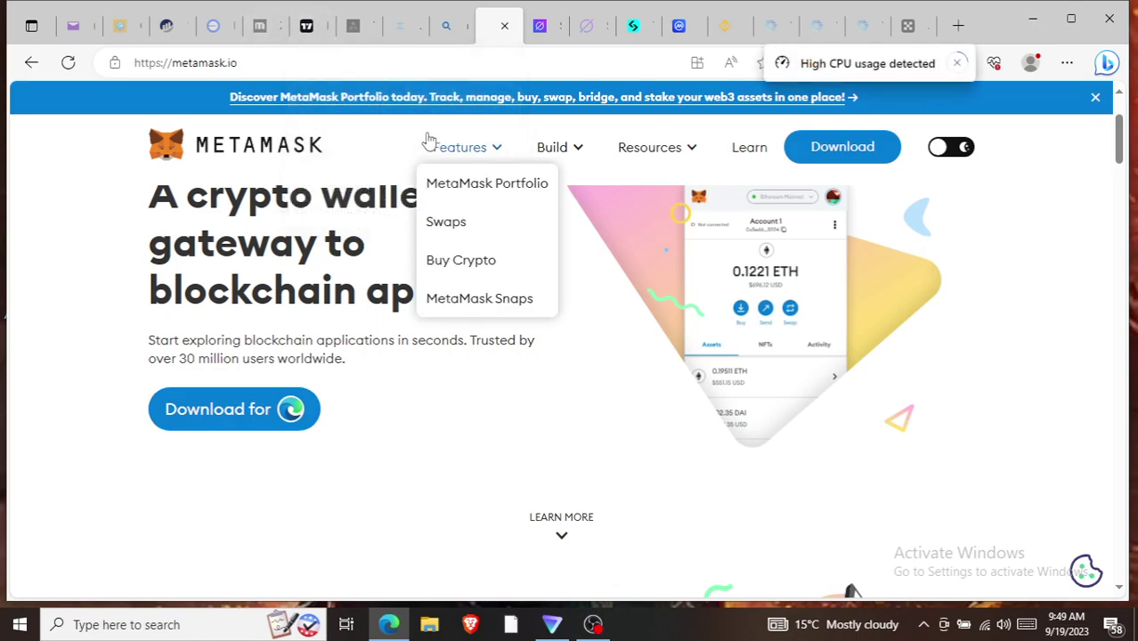
# - Load the ZetaLabs leaderboard page in place of the JediSwap page and go to the site's home page
pyautogui.moveTo(439, 147)
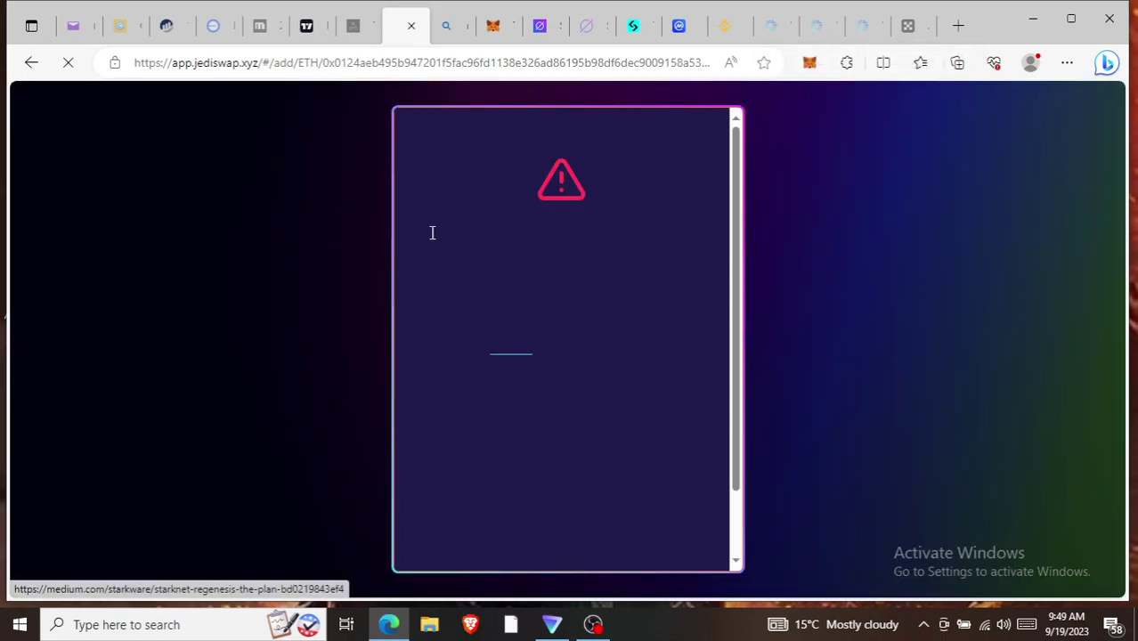
pyautogui.click(187, 250)
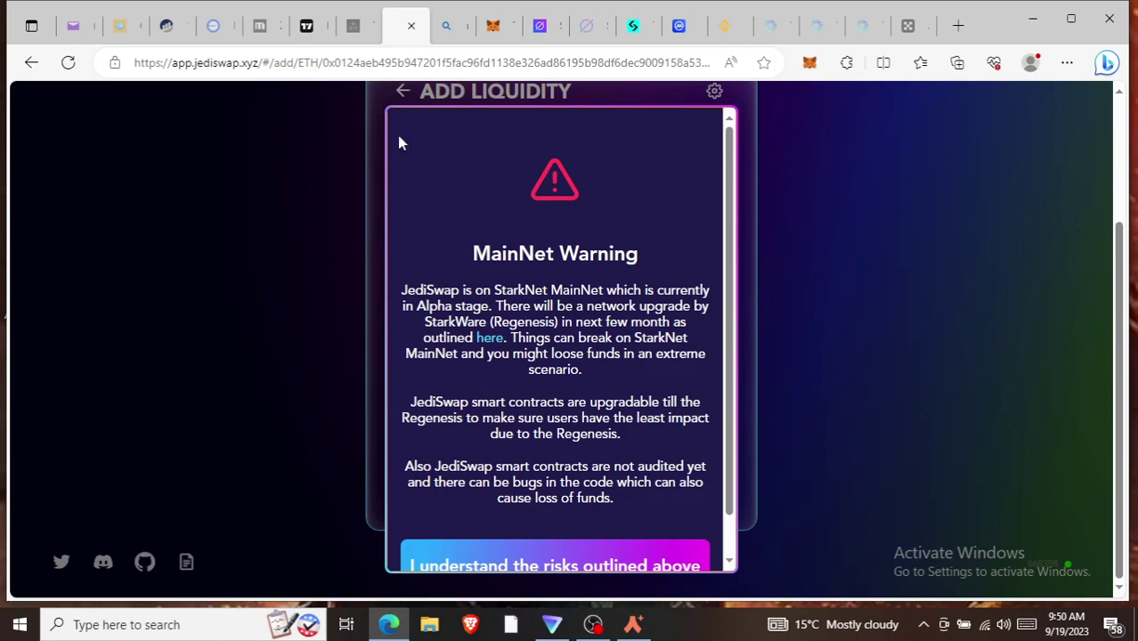
pyautogui.click(357, 62)
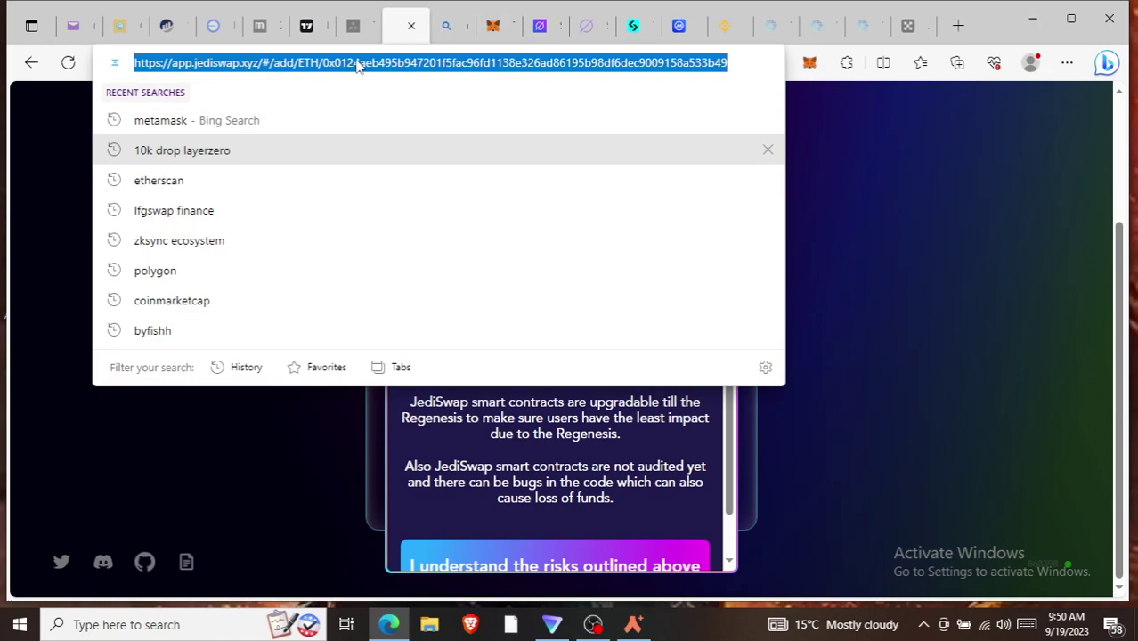
pyautogui.write('zeta')
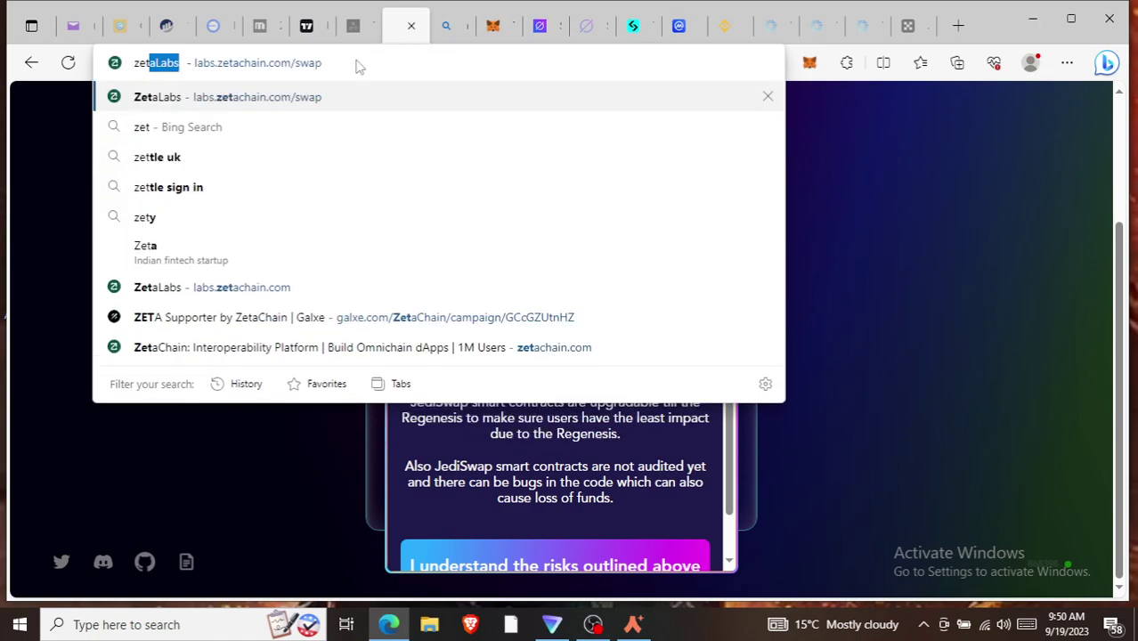
pyautogui.write('labs')
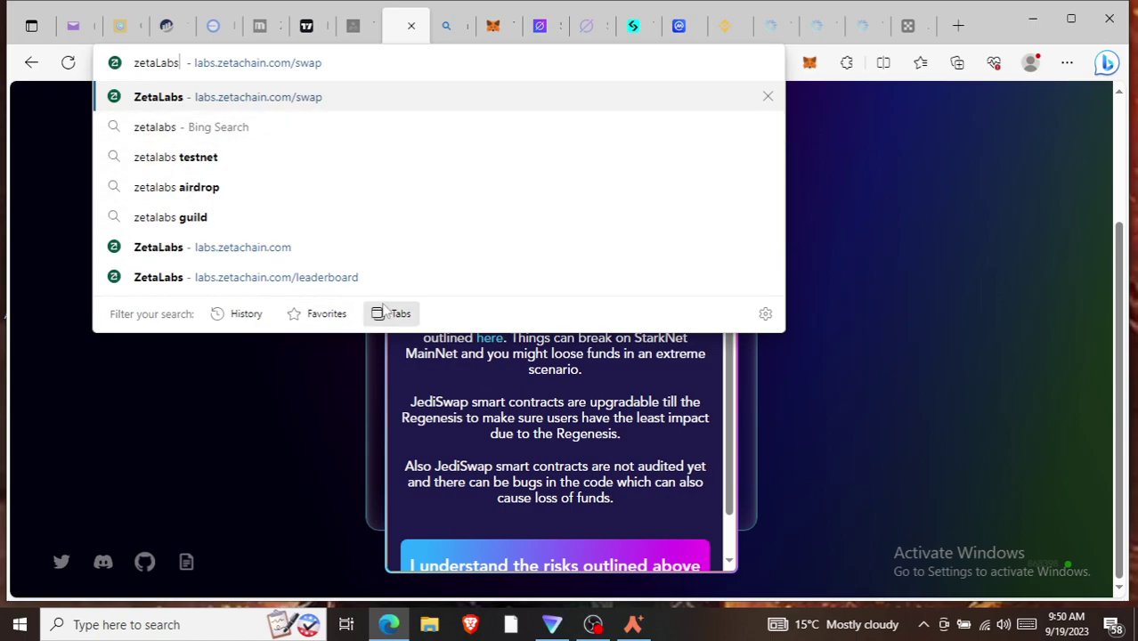
pyautogui.click(331, 278)
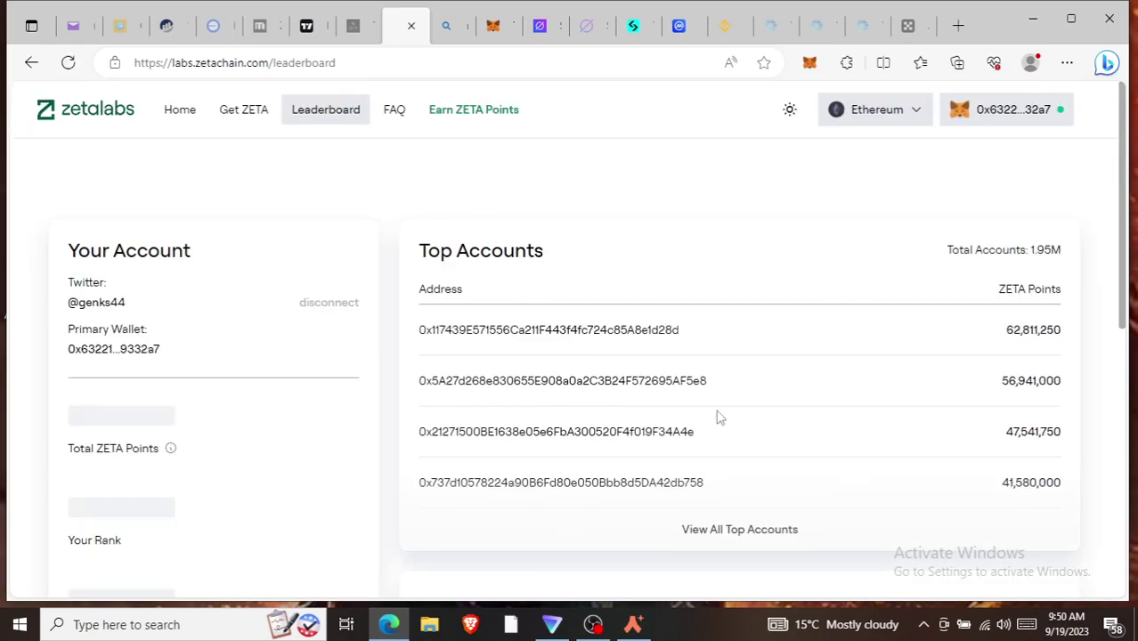
pyautogui.click(186, 114)
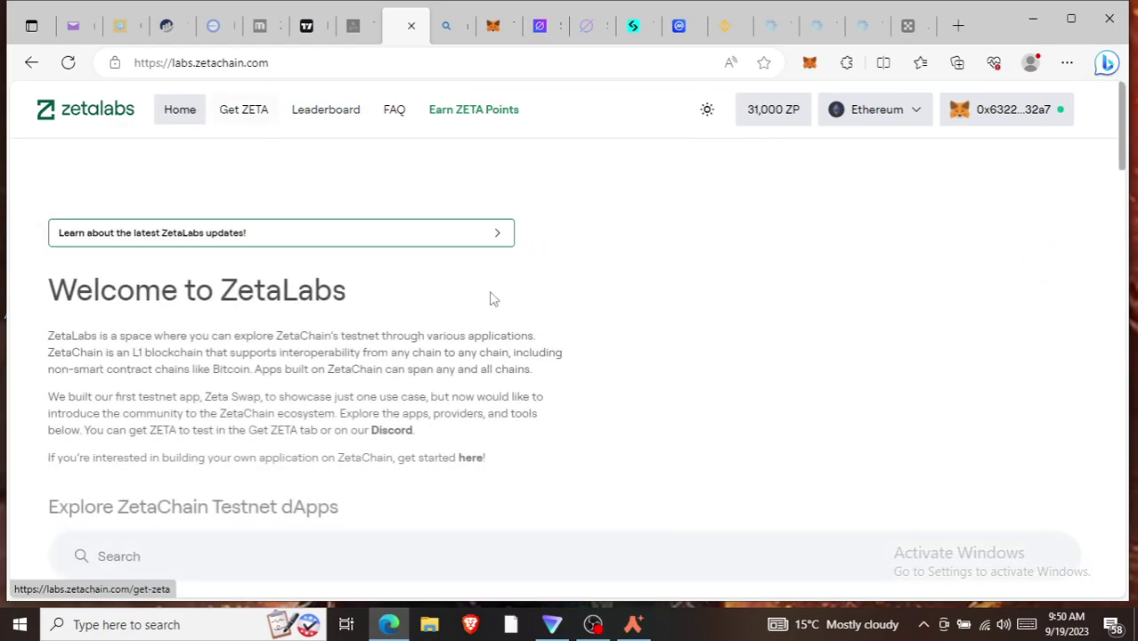
# - Look over the ZetaLabs home page introduction and disconnect the wallet from the site
pyautogui.scroll(-2, 673, 283)
pyautogui.scroll(1, 672, 281)
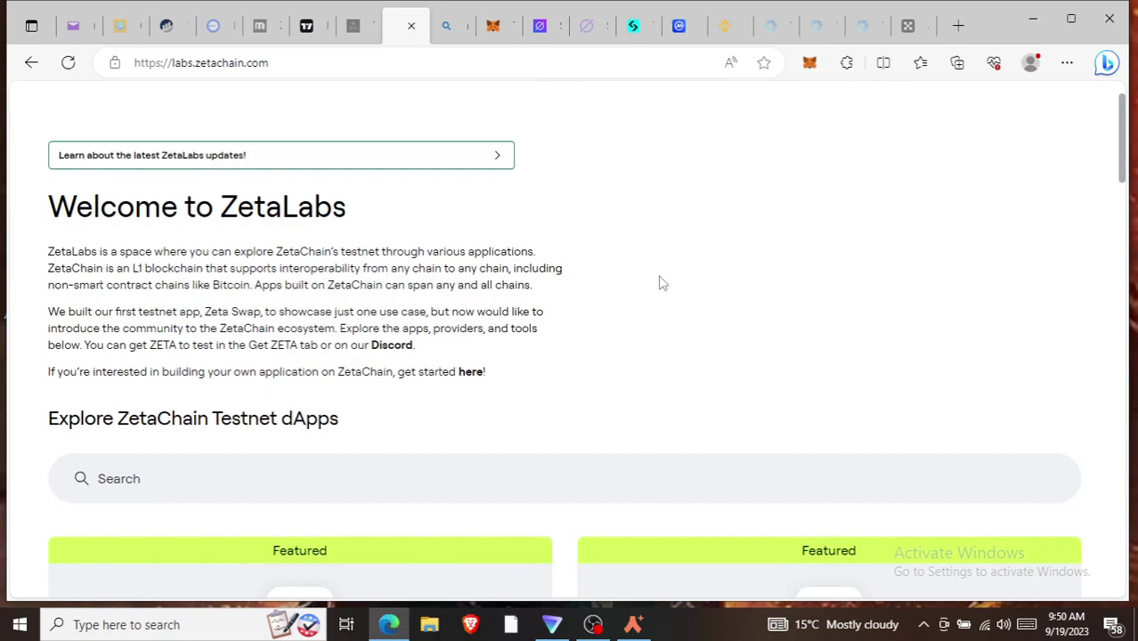
pyautogui.scroll(1, 668, 295)
pyautogui.scroll(-4, 666, 295)
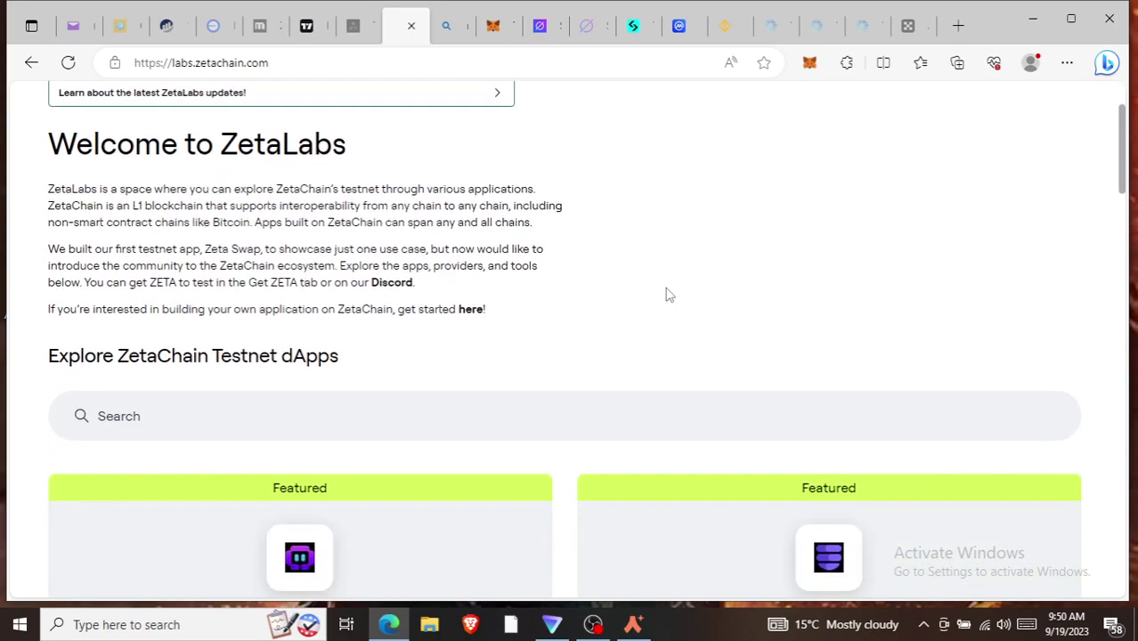
pyautogui.scroll(4, 670, 285)
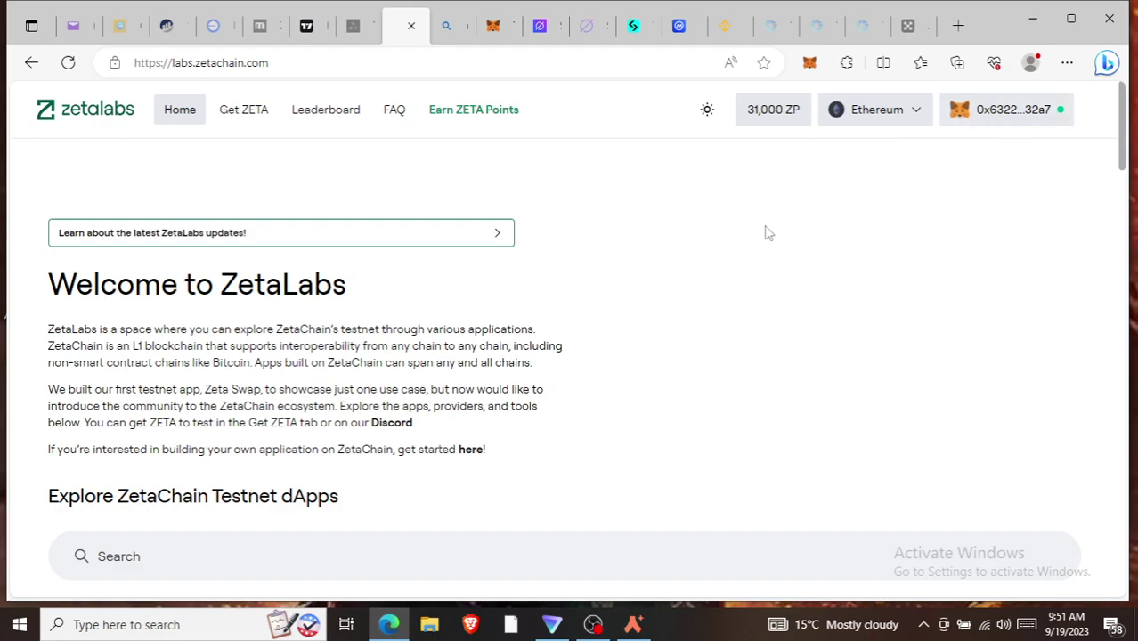
pyautogui.click(914, 114)
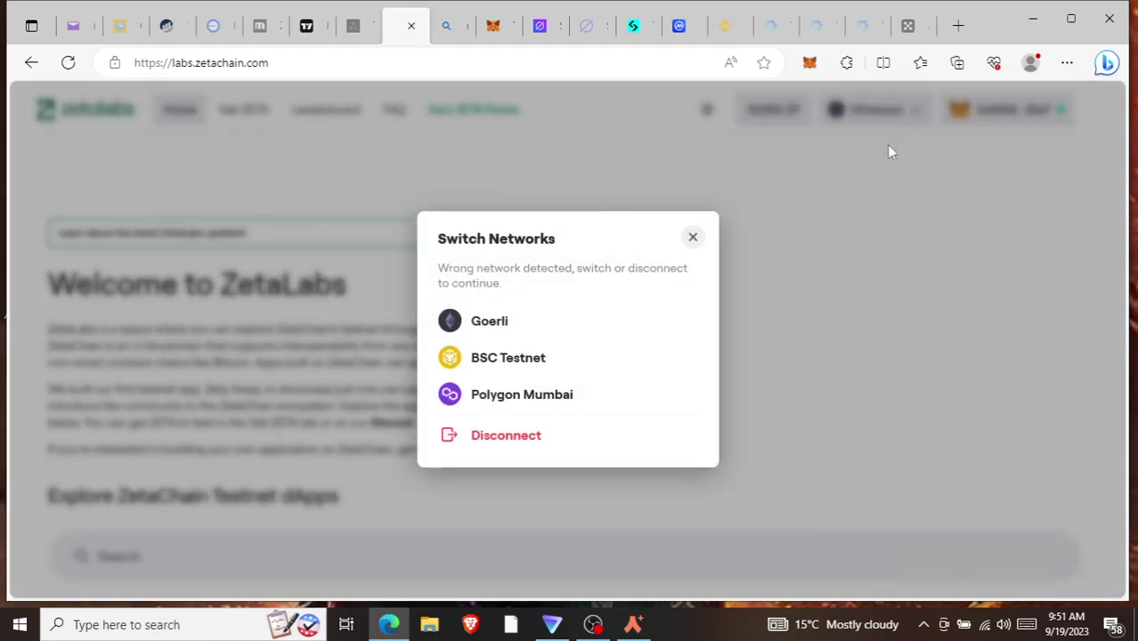
pyautogui.click(510, 450)
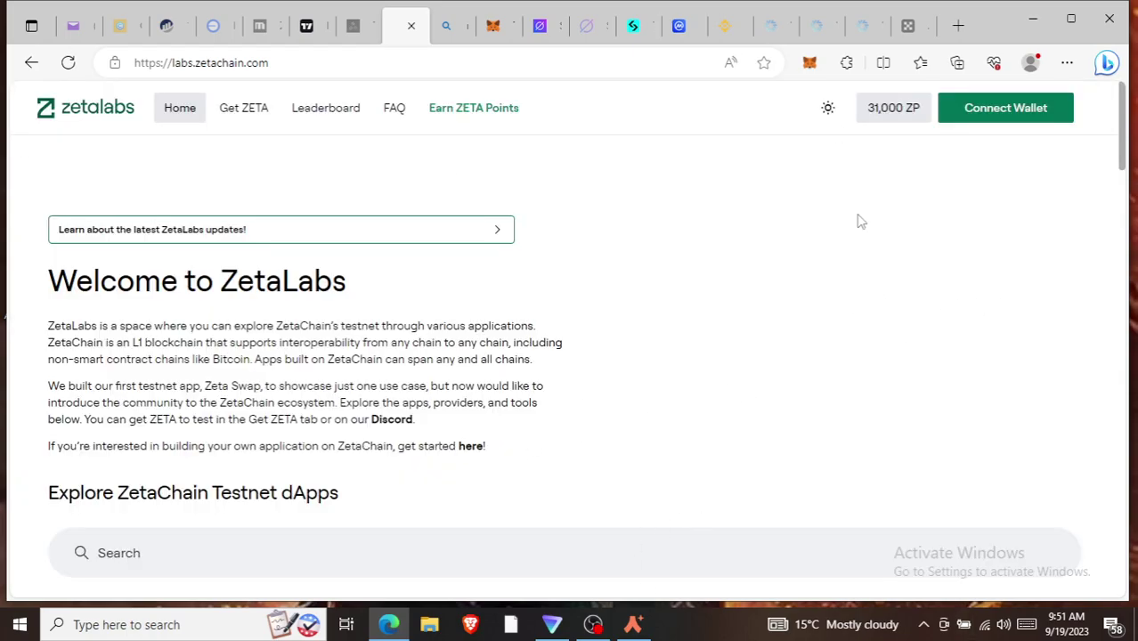
# - Open the Chainlist website with testnets included in place of the metamask search results
pyautogui.click(451, 27)
pyautogui.click(307, 64)
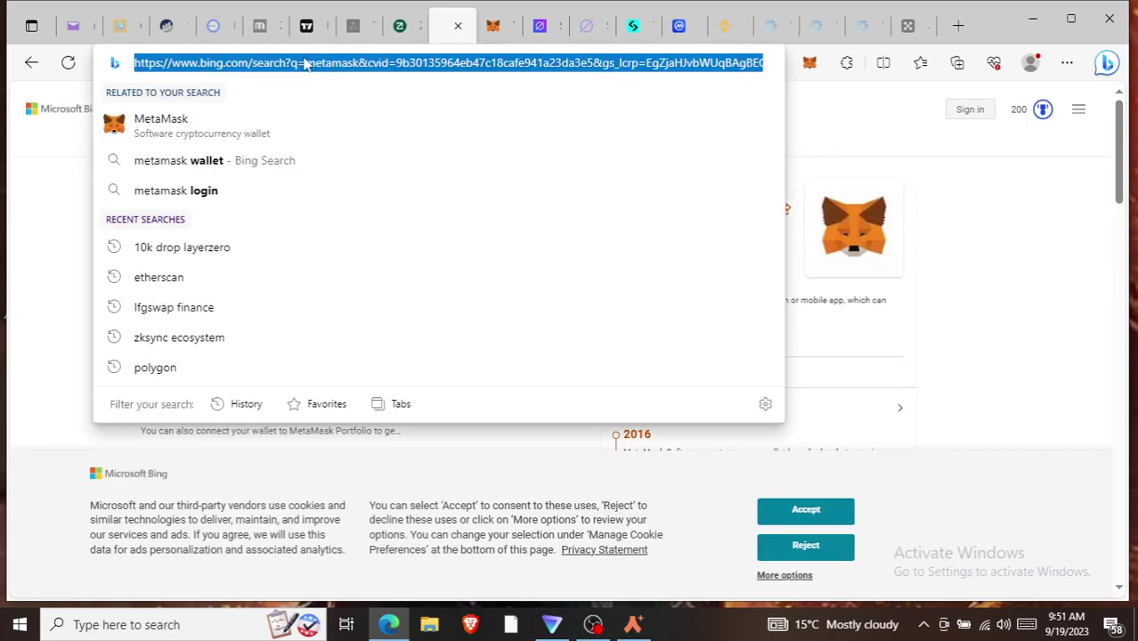
pyautogui.write('chainl')
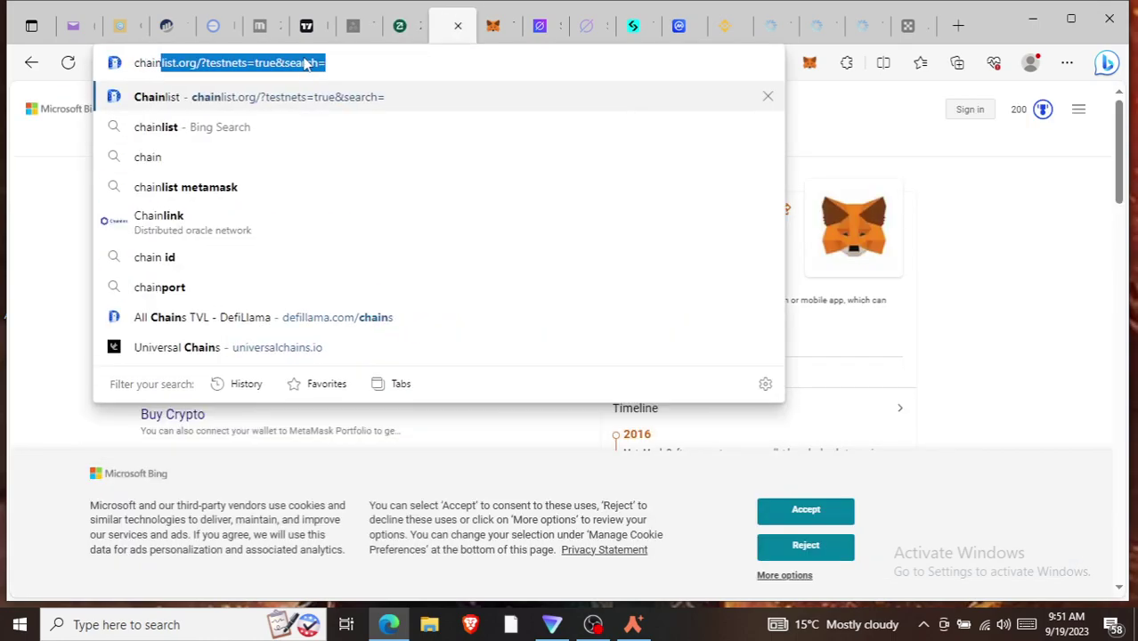
pyautogui.write('ist')
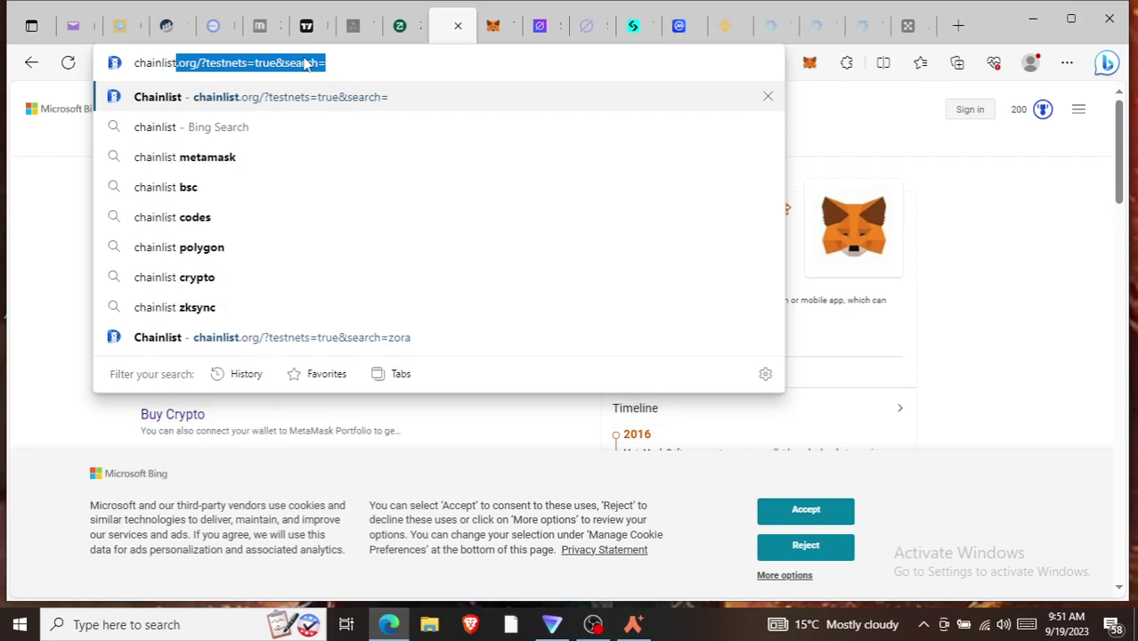
pyautogui.click(358, 99)
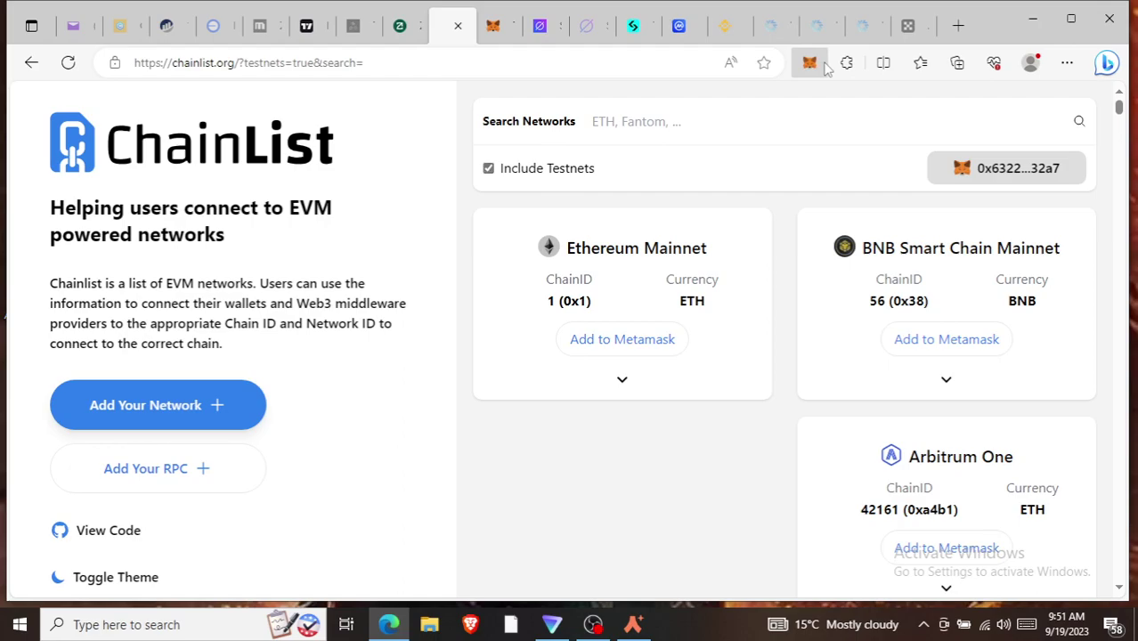
# - View the networks available in the MetaMask wallet and close the wallet
pyautogui.click(810, 64)
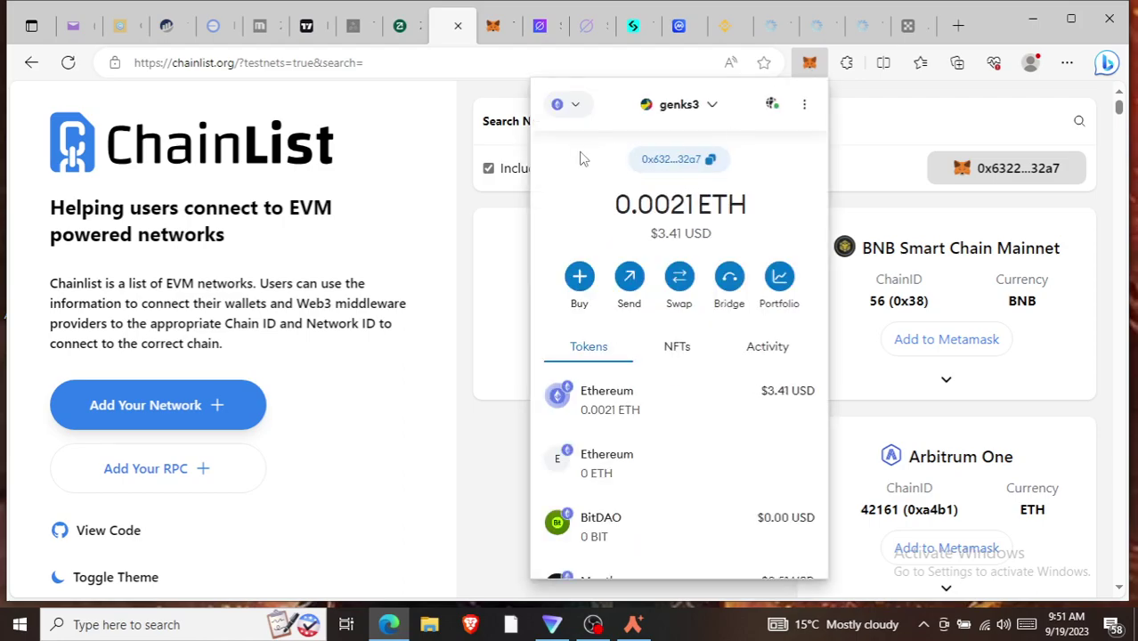
pyautogui.click(575, 105)
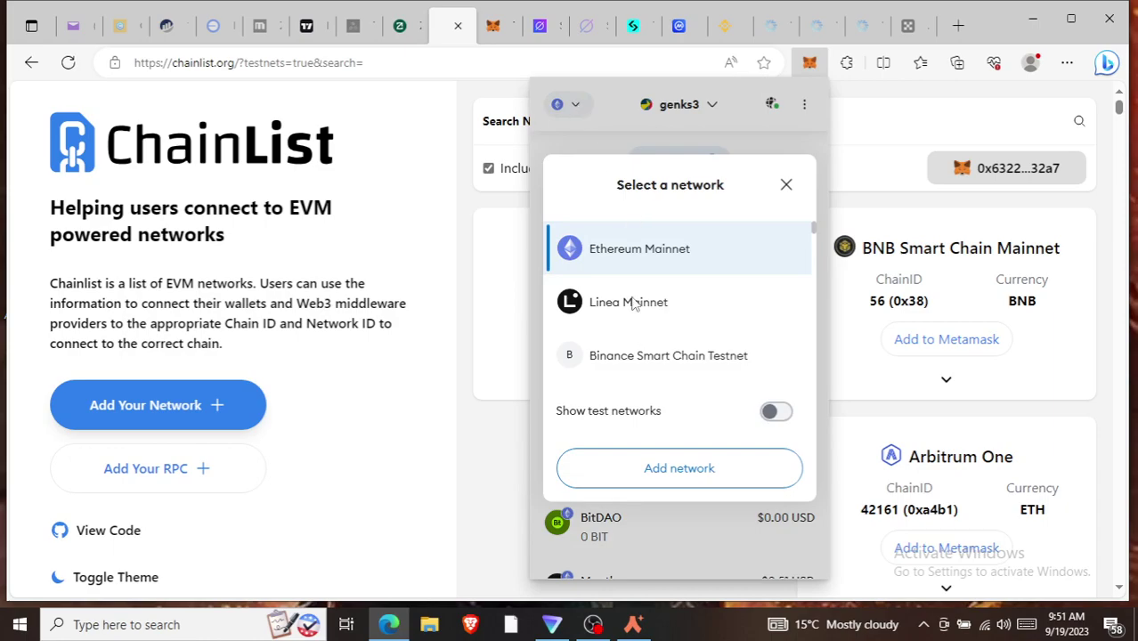
pyautogui.scroll(-2, 628, 330)
pyautogui.click(389, 473)
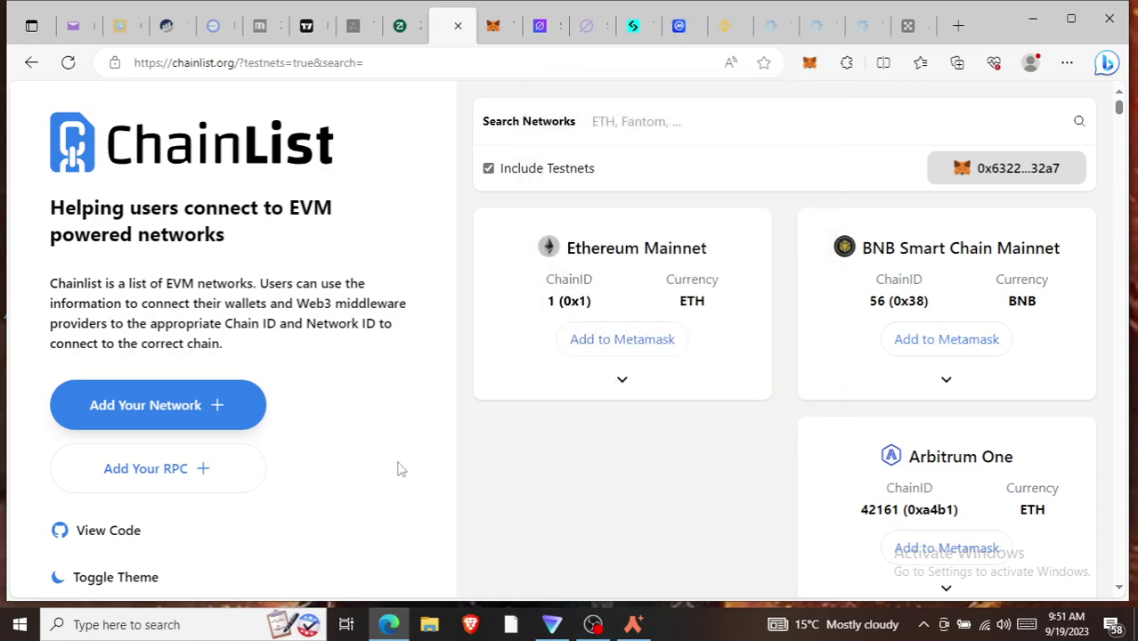
# - Search Chainlist's networks for "ze" and look through the matching chains
pyautogui.click(608, 127)
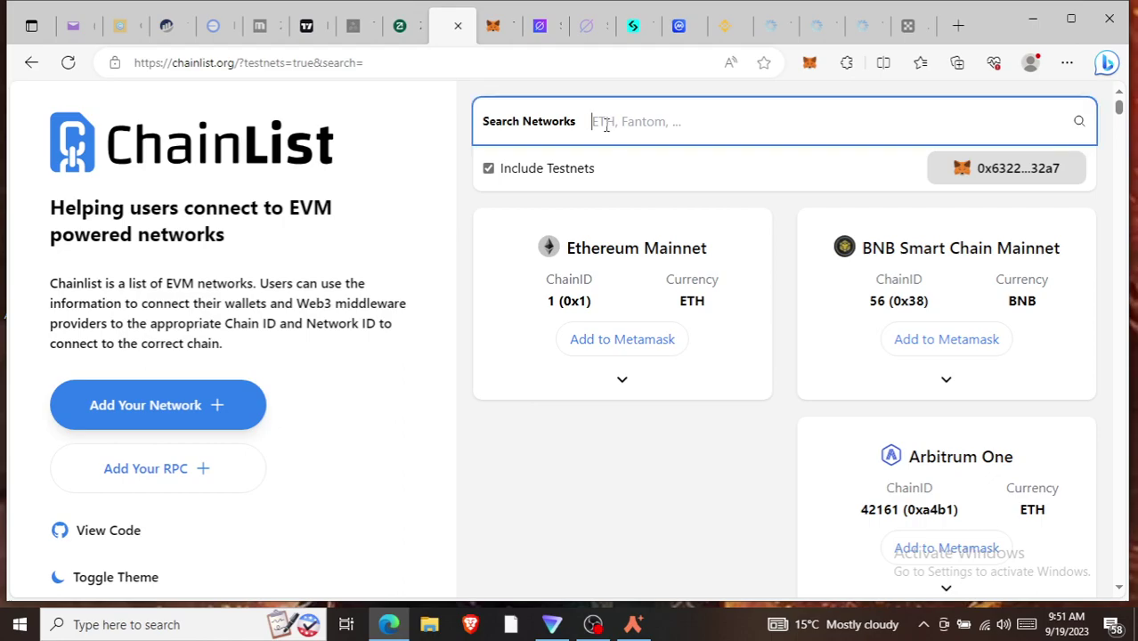
pyautogui.write('z')
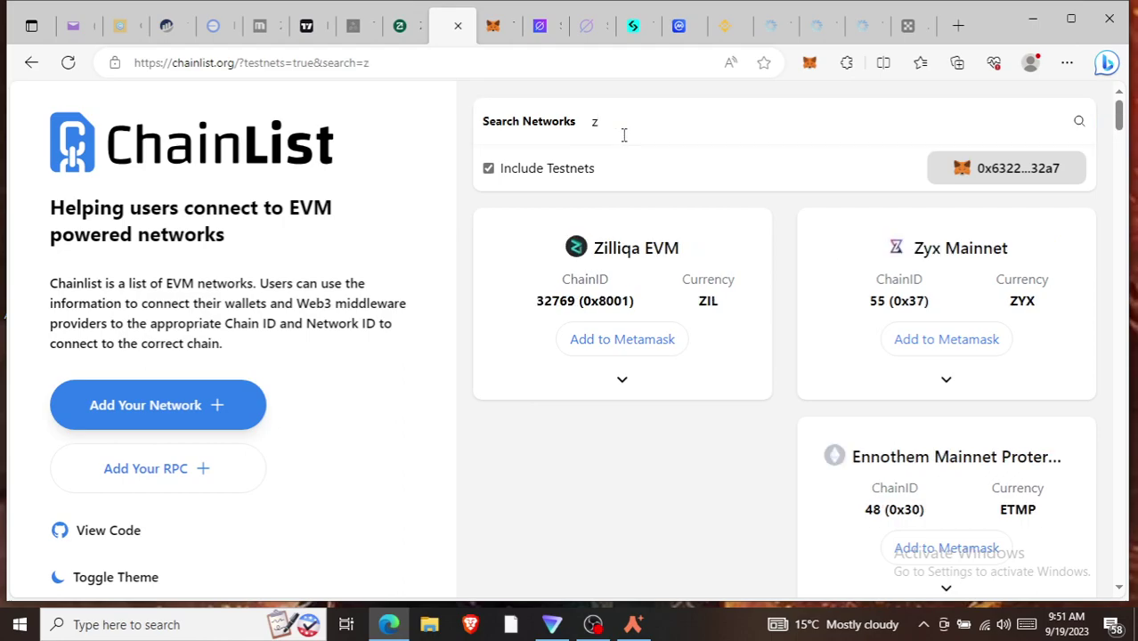
pyautogui.click(673, 126)
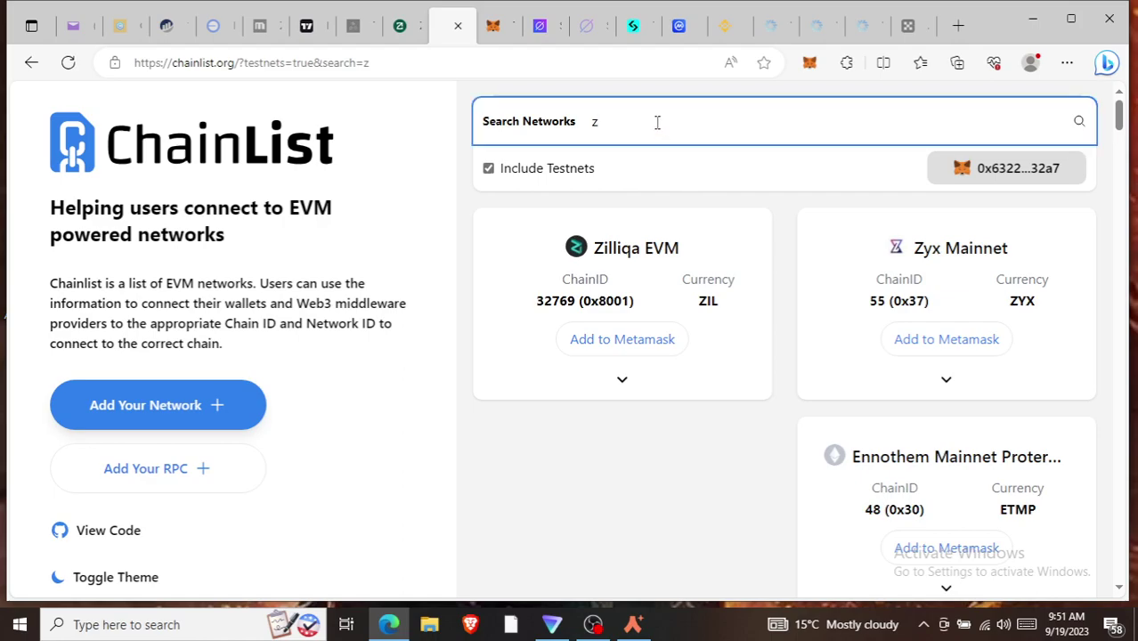
pyautogui.write('e')
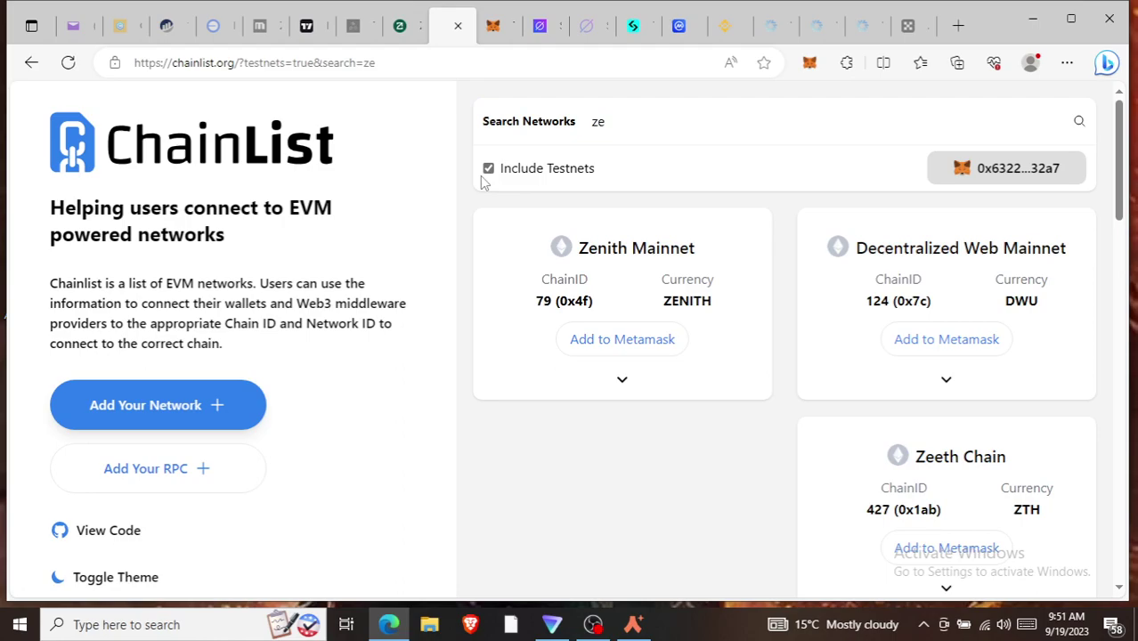
pyautogui.scroll(-2, 944, 453)
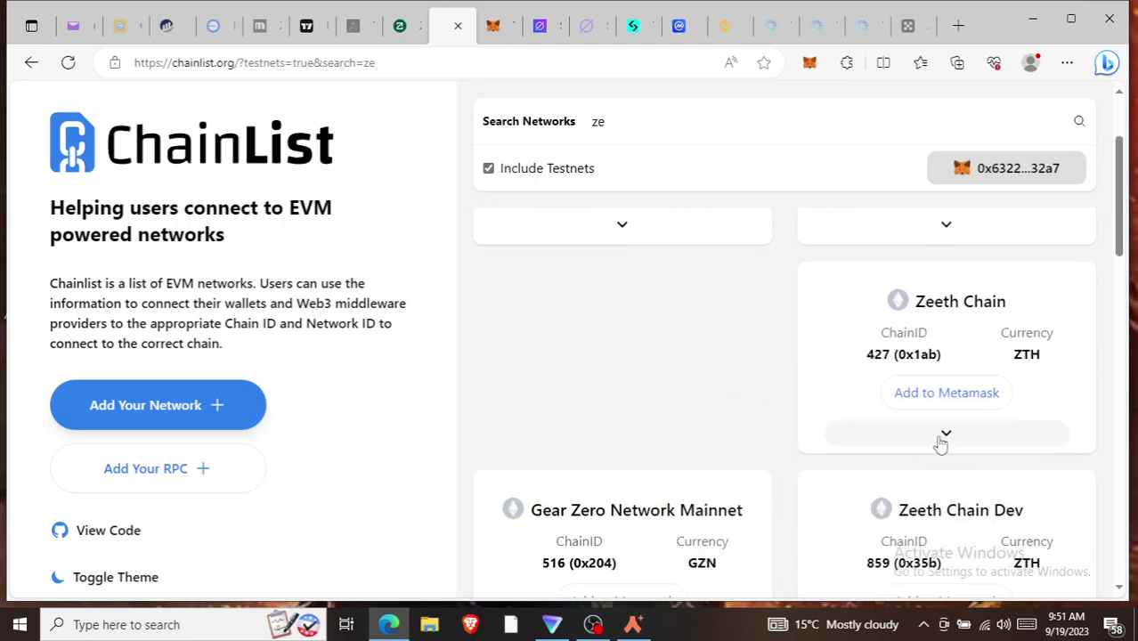
pyautogui.scroll(3, 926, 463)
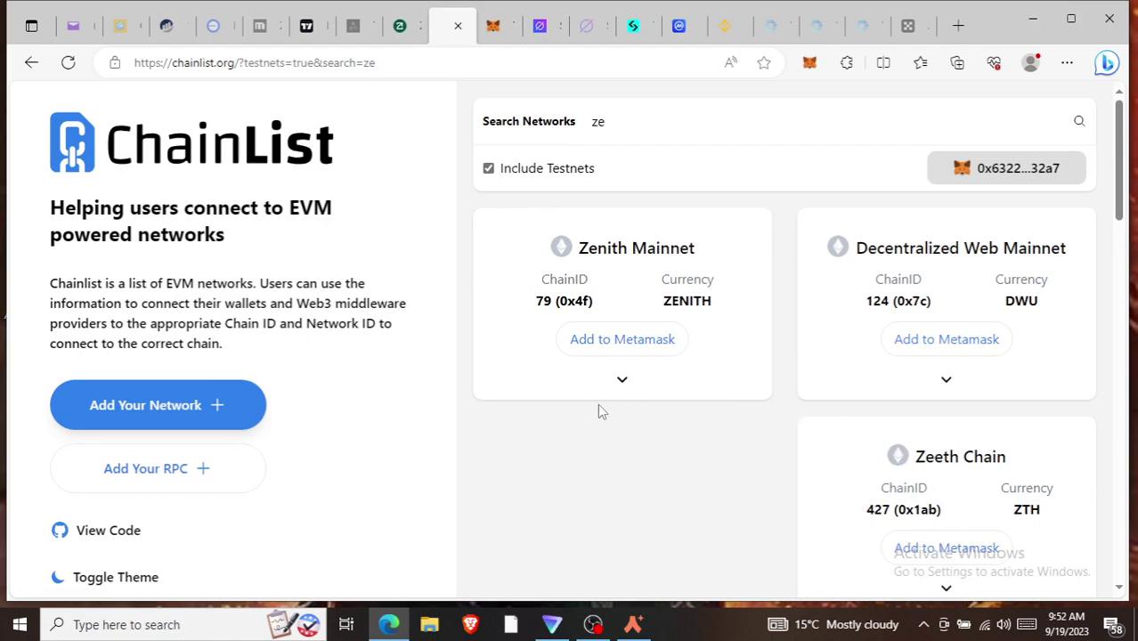
# - Return to the ZetaLabs site and look over the featured ZetaChain testnet dApps
pyautogui.click(401, 26)
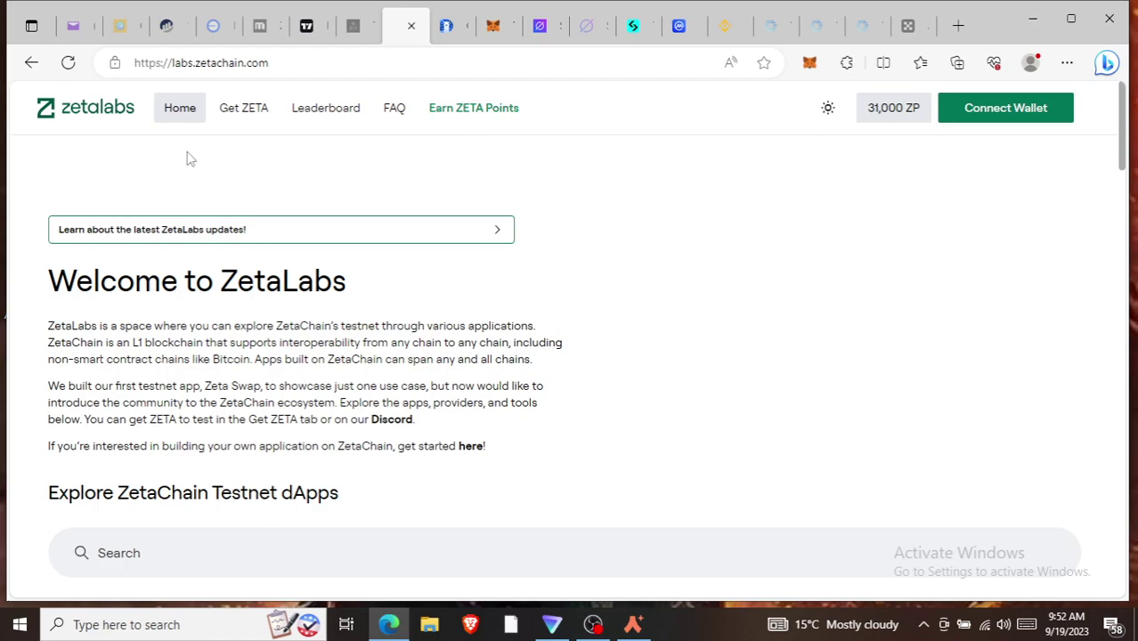
pyautogui.scroll(-4, 389, 343)
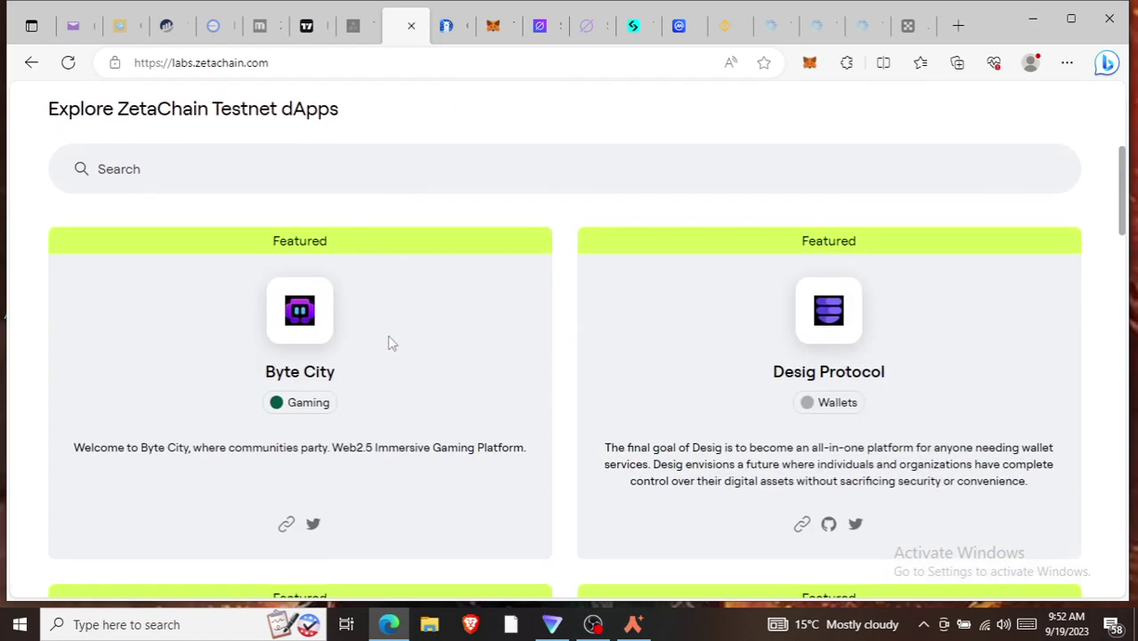
pyautogui.scroll(-3, 388, 343)
pyautogui.scroll(7, 396, 267)
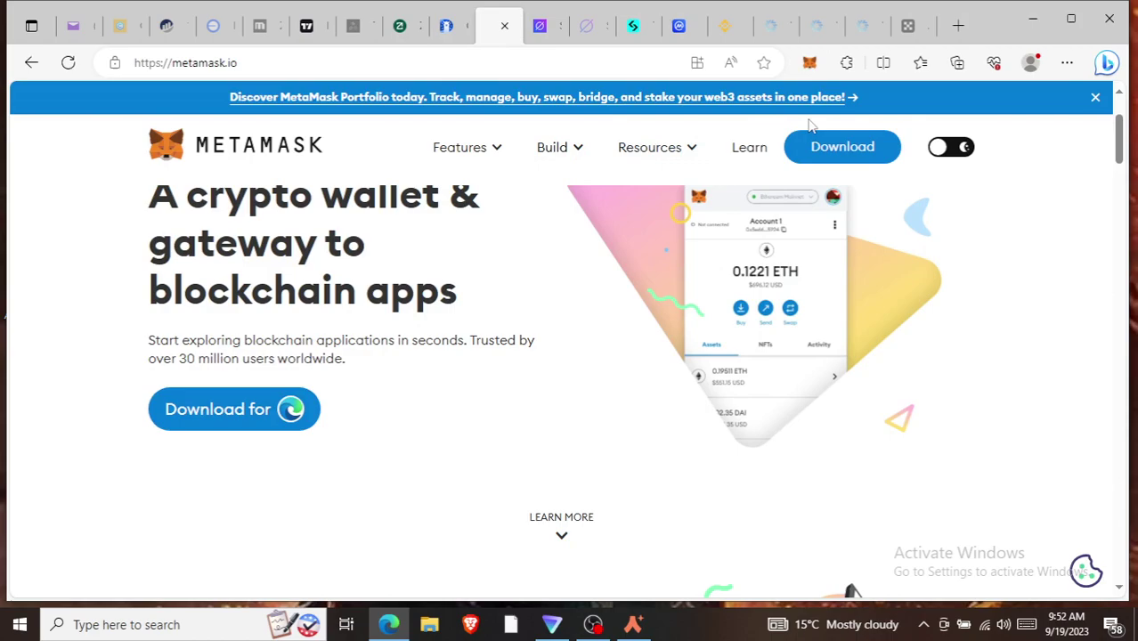
# - Search Chainlist's networks for "athens" in place of the current search term
pyautogui.click(450, 26)
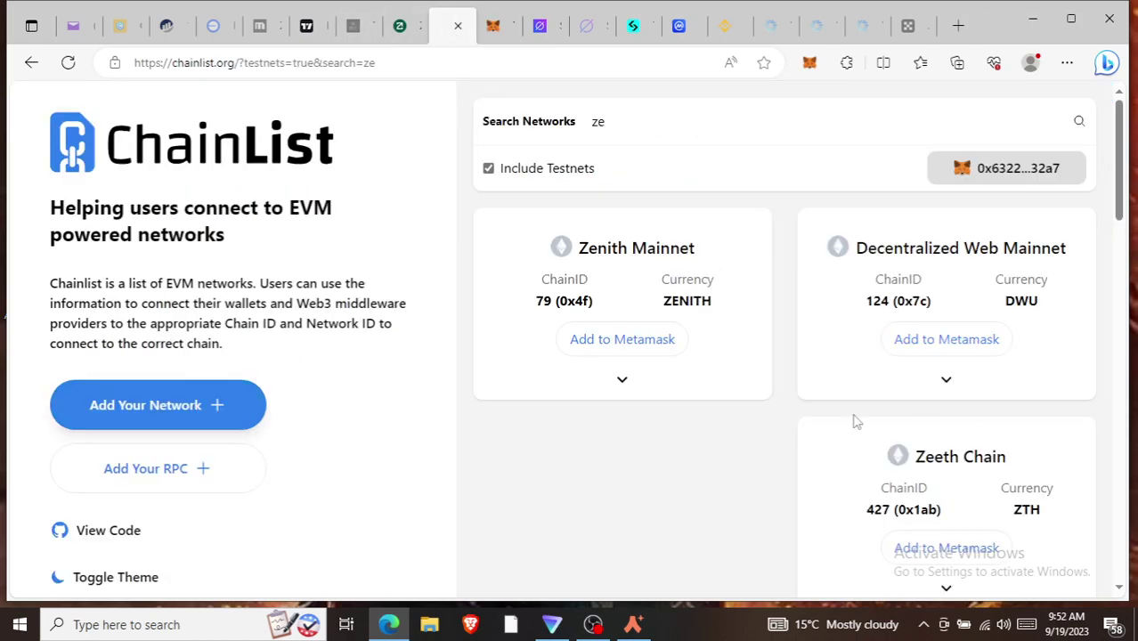
pyautogui.click(635, 121)
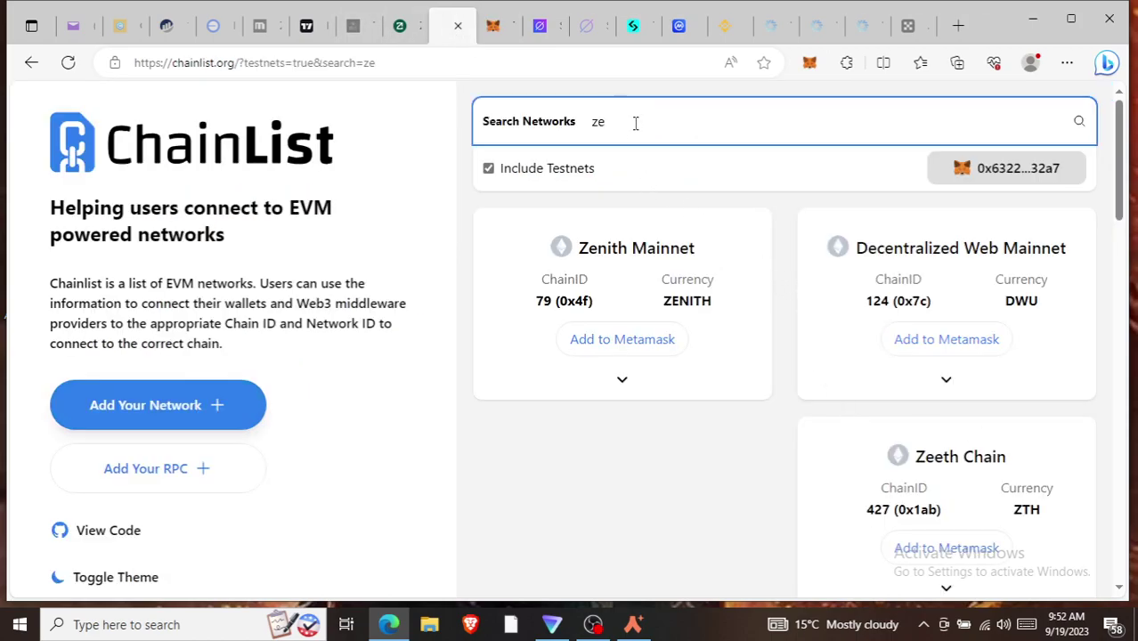
pyautogui.press('BackSpace')
pyautogui.write('athens')
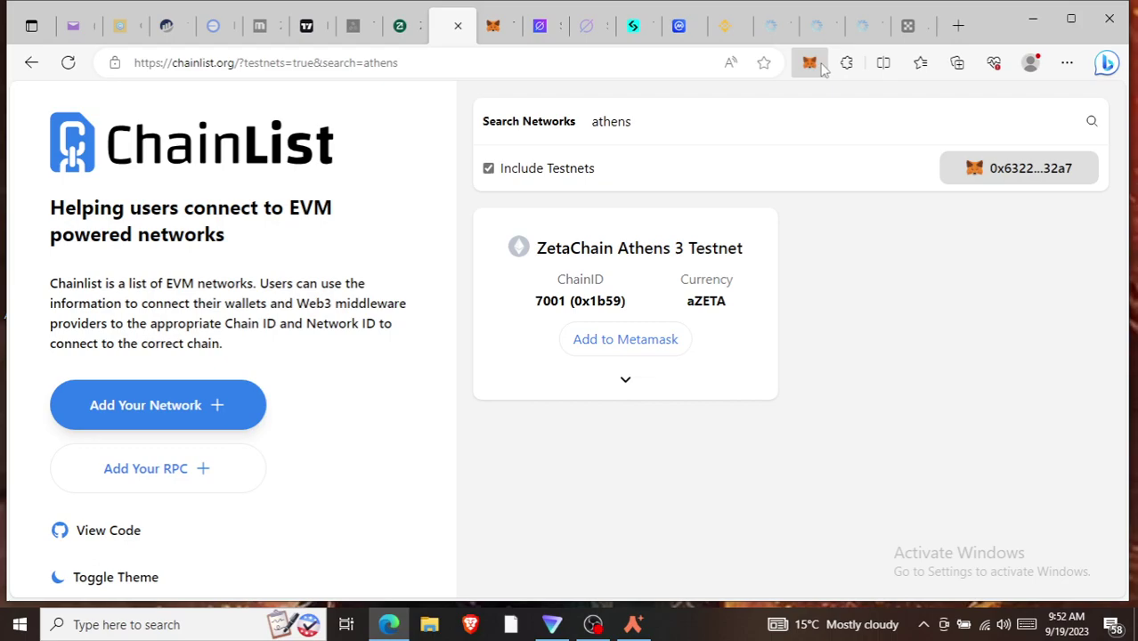
# - Open the MetaMask wallet and switch its network to ZetaChain Athens Testnet
pyautogui.click(822, 66)
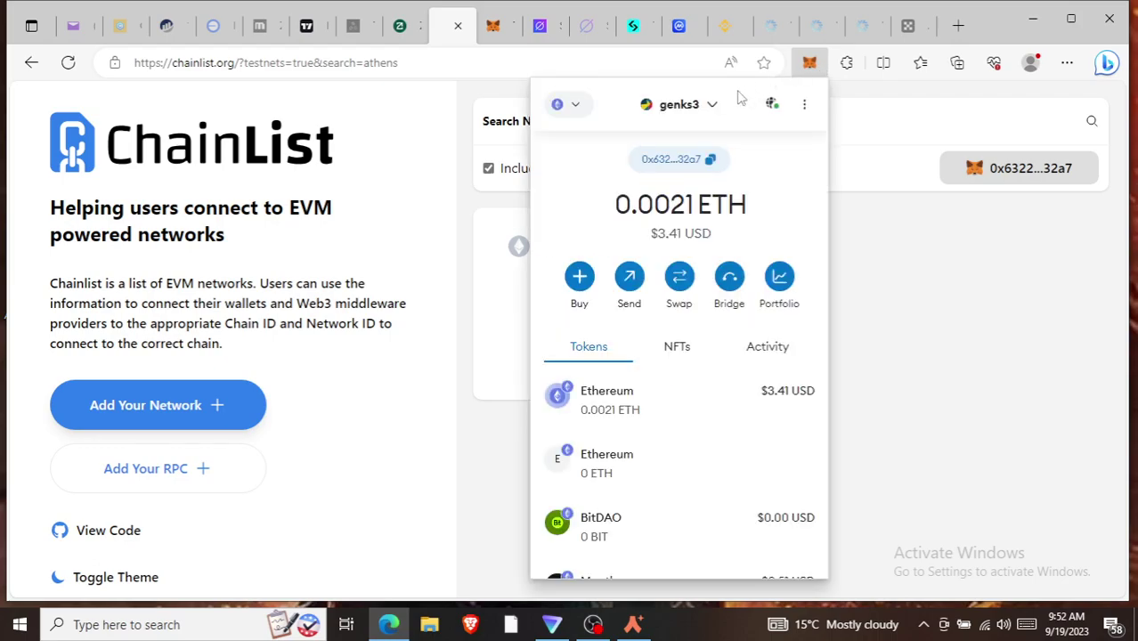
pyautogui.click(577, 105)
pyautogui.scroll(-1, 674, 345)
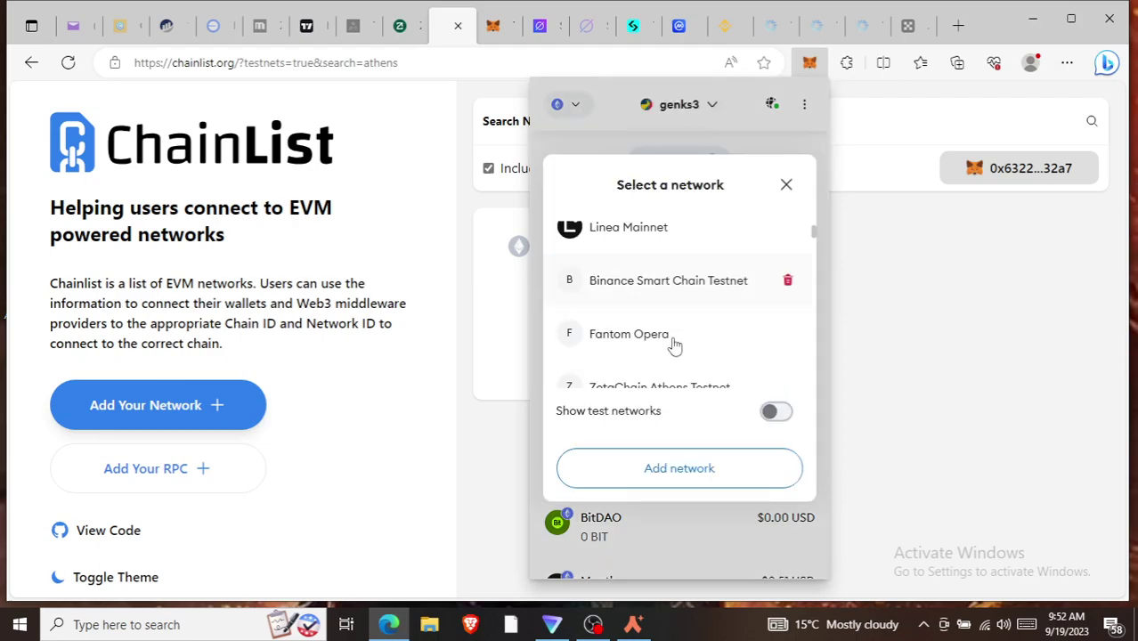
pyautogui.scroll(-1, 674, 345)
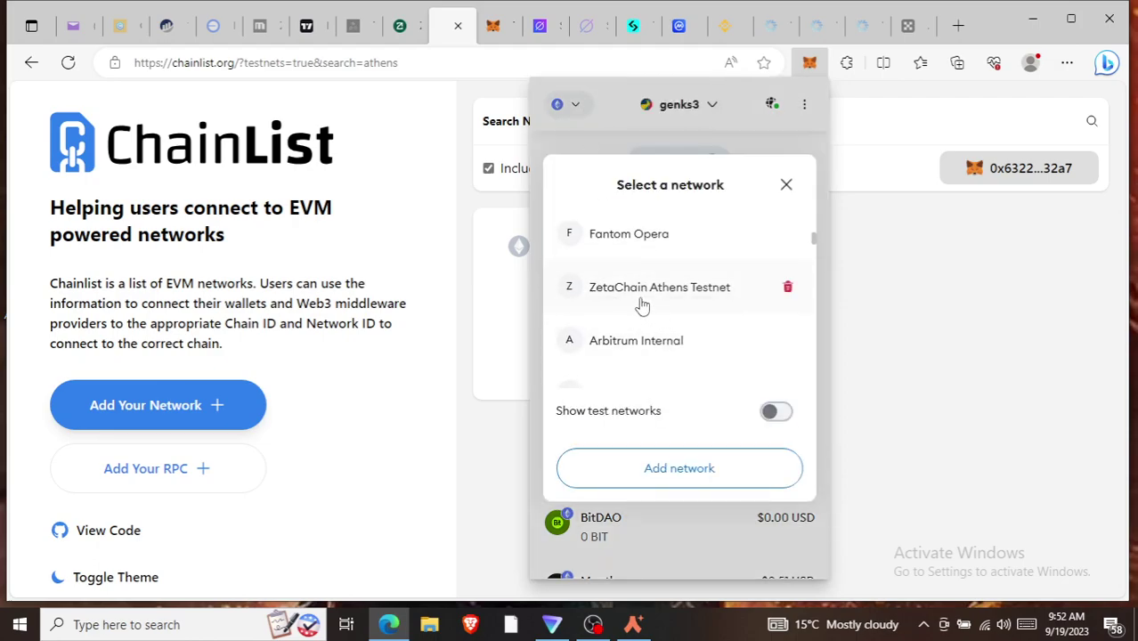
pyautogui.click(683, 297)
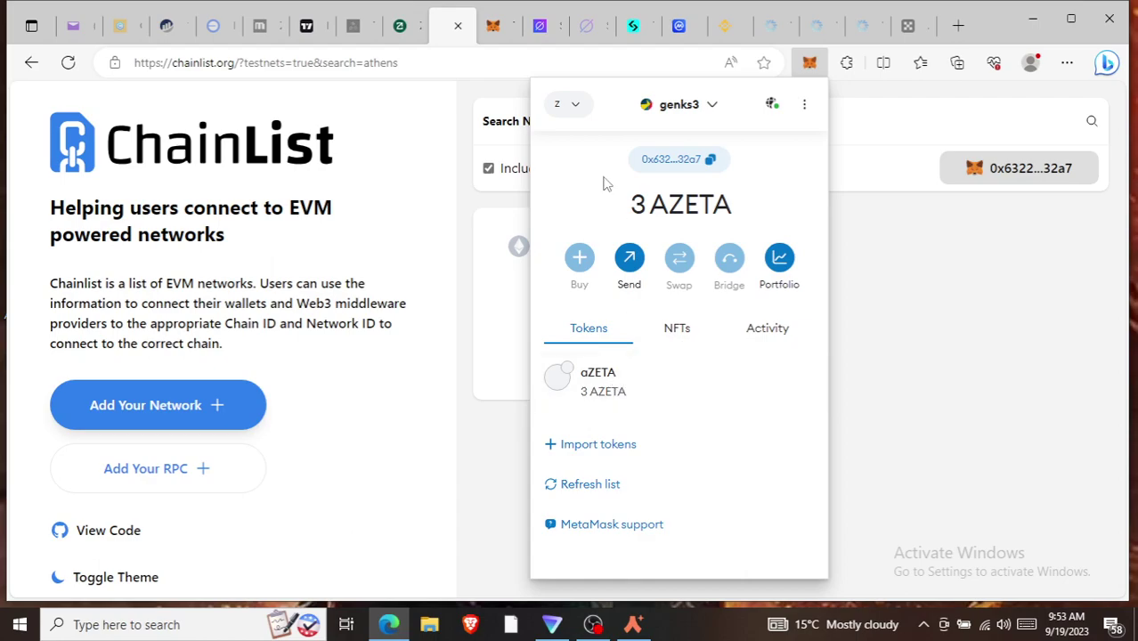
# - Switch the MetaMask wallet back to Ethereum Mainnet, recheck its network list and close the wallet
pyautogui.click(577, 107)
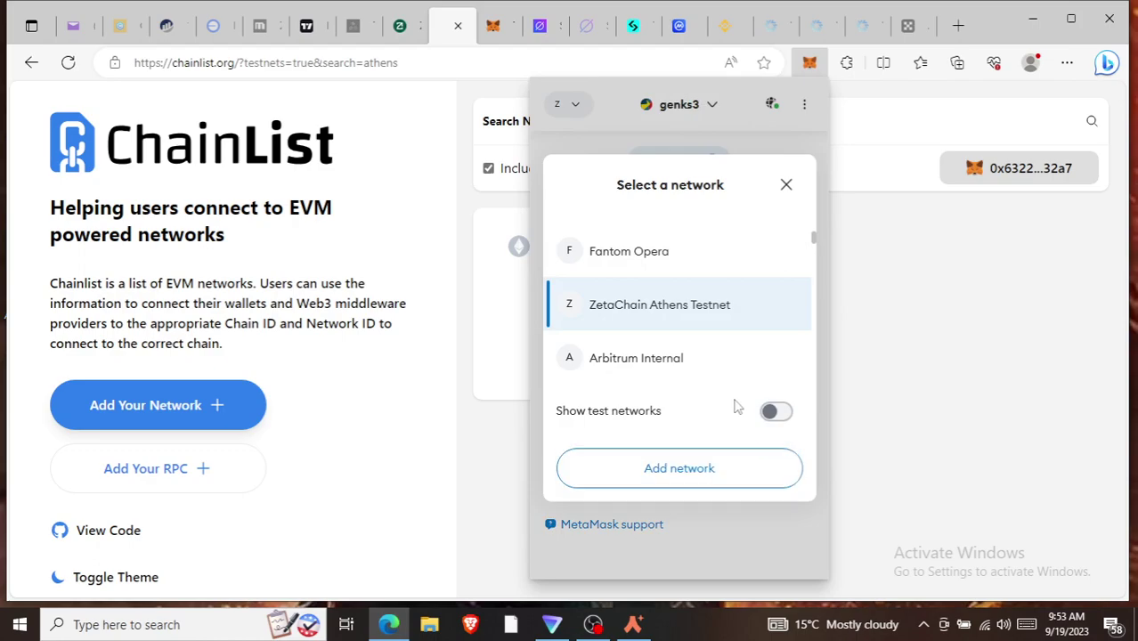
pyautogui.scroll(2, 659, 332)
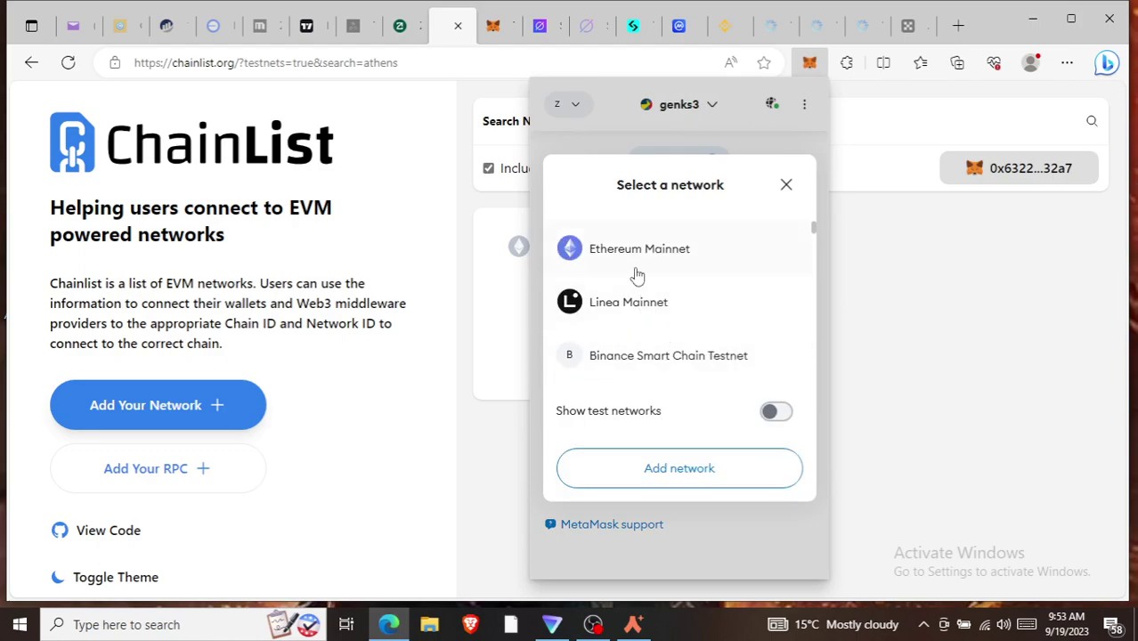
pyautogui.click(647, 261)
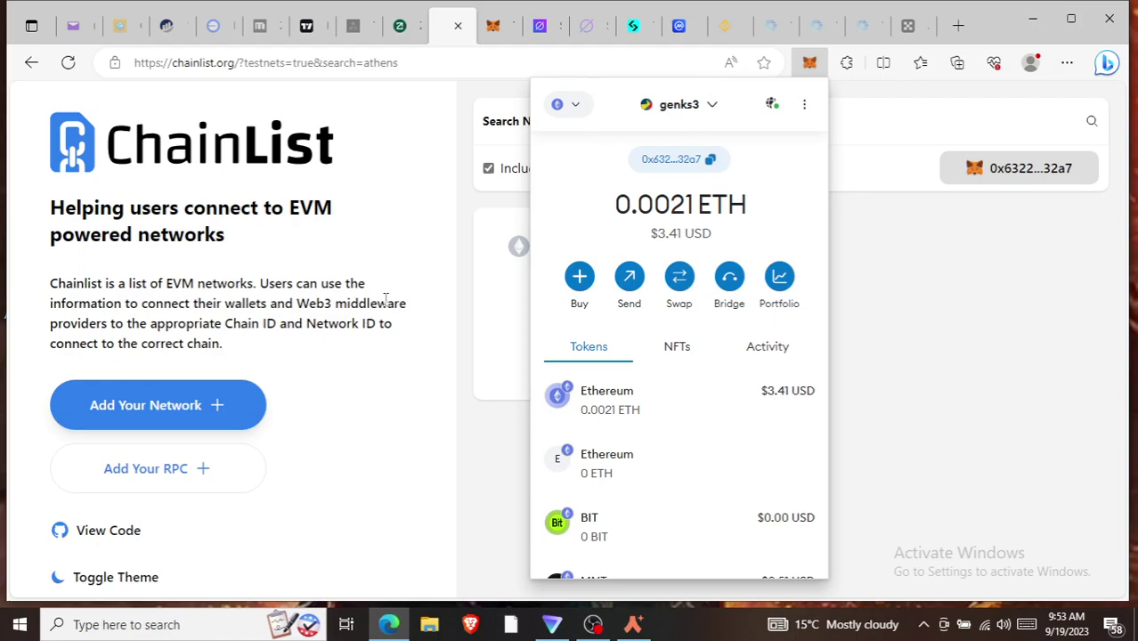
pyautogui.click(576, 104)
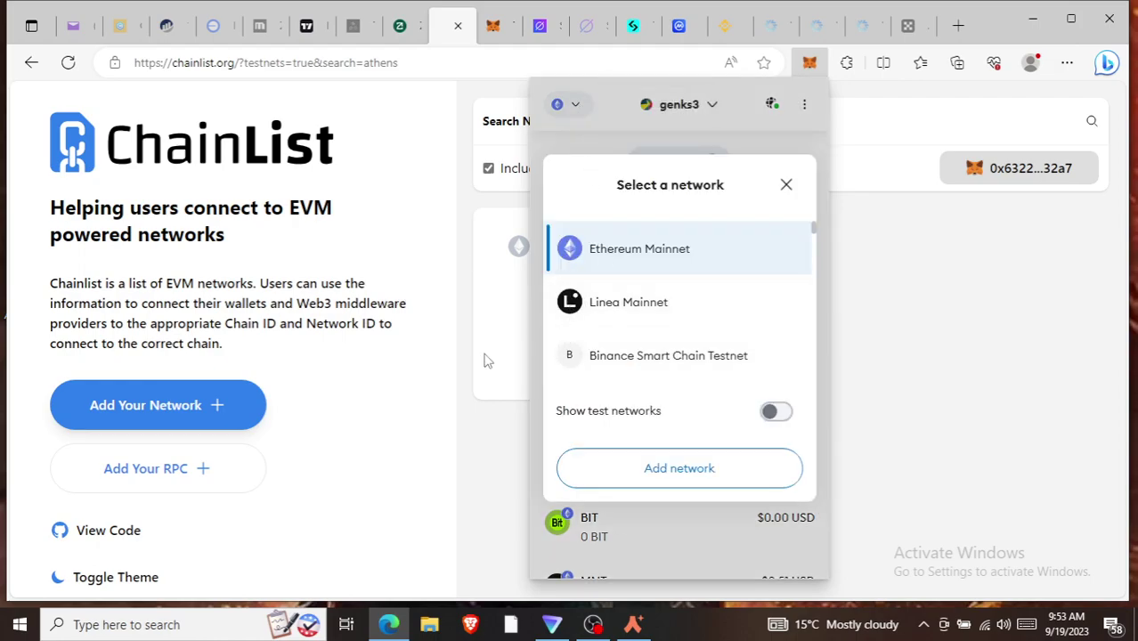
pyautogui.click(460, 376)
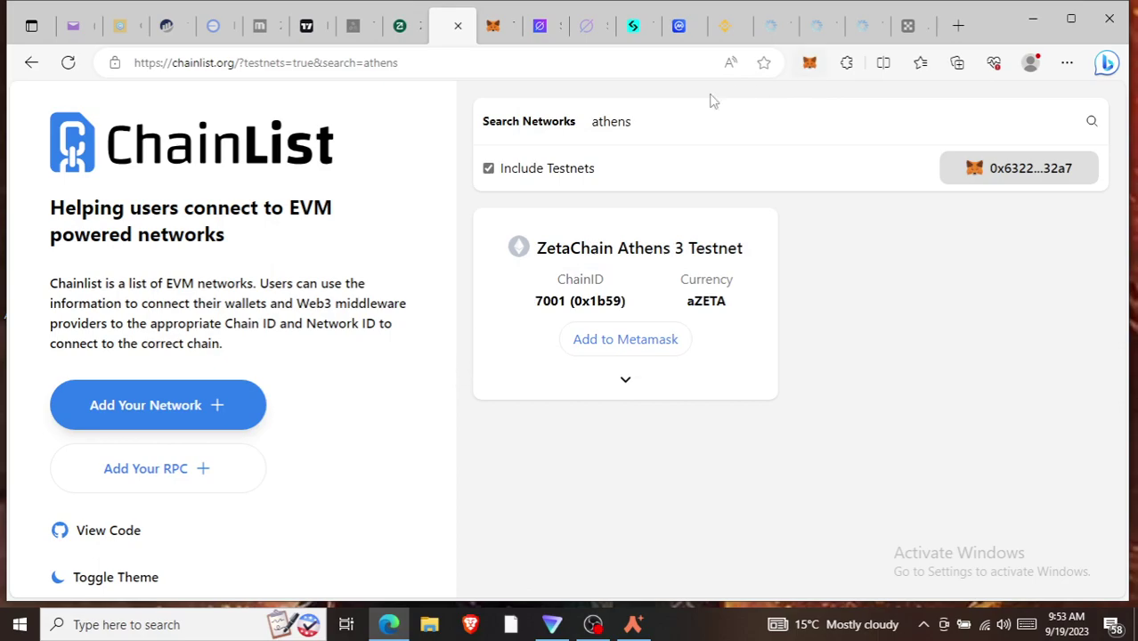
# - Clear the Chainlist search term and exclude testnets from the network list
pyautogui.click(663, 119)
pyautogui.press('BackSpace')
pyautogui.press('BackSpace')
pyautogui.press('BackSpace')
pyautogui.press('BackSpace')
pyautogui.press('BackSpace')
pyautogui.press('BackSpace')
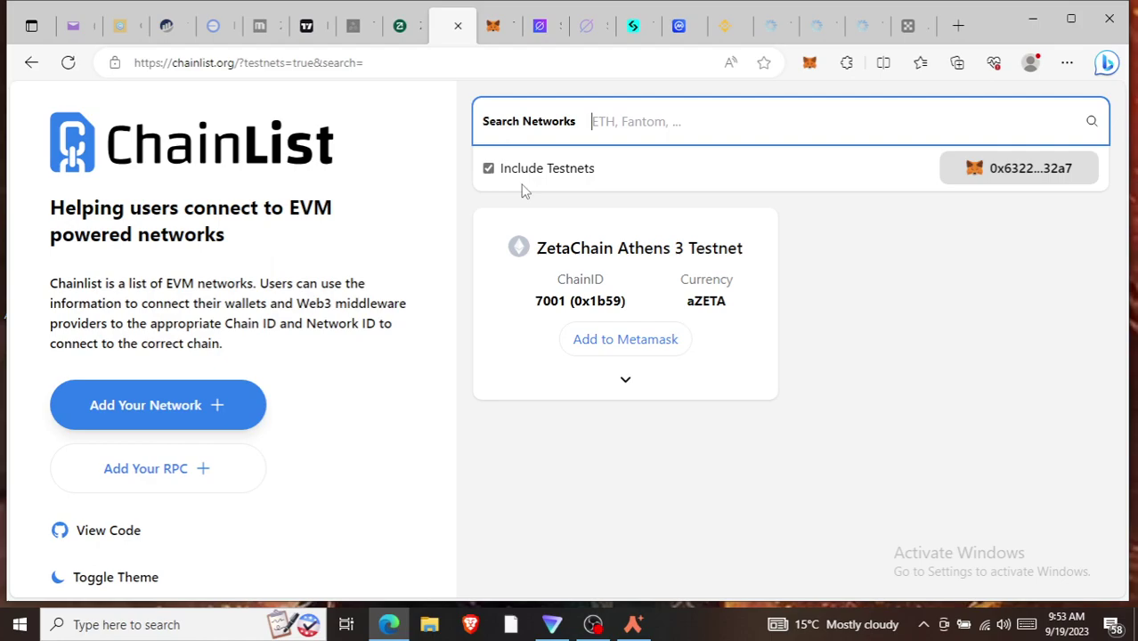
pyautogui.click(489, 171)
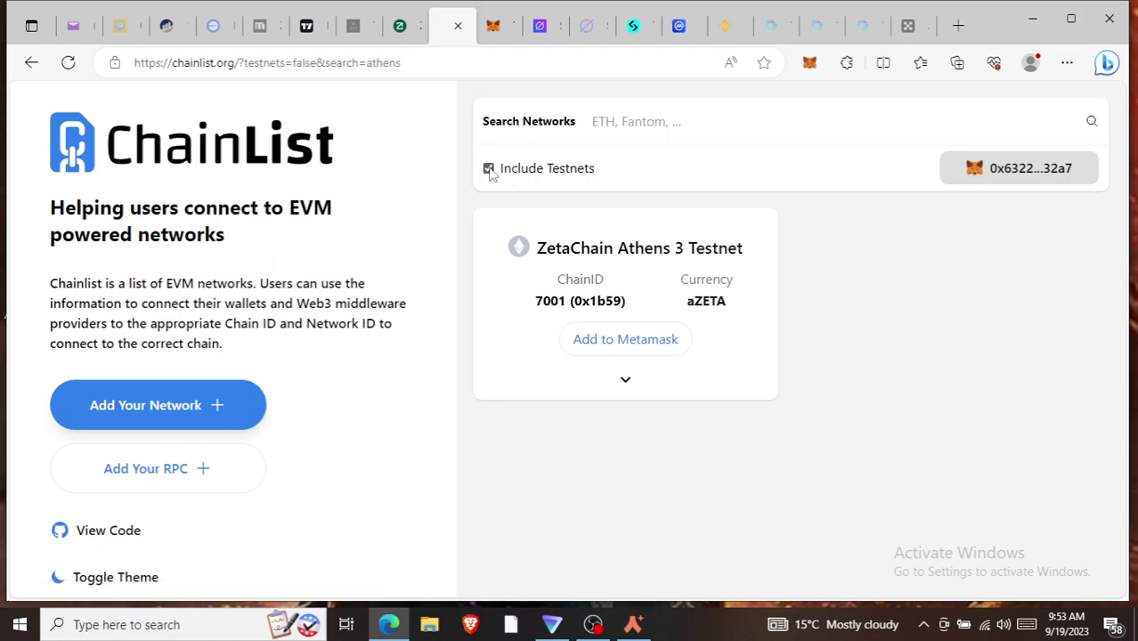
# - Search Chainlist's mainnets for "b" and try to add BNB Smart Chain Mainnet to MetaMask, dismissing the wallet request
pyautogui.click(622, 121)
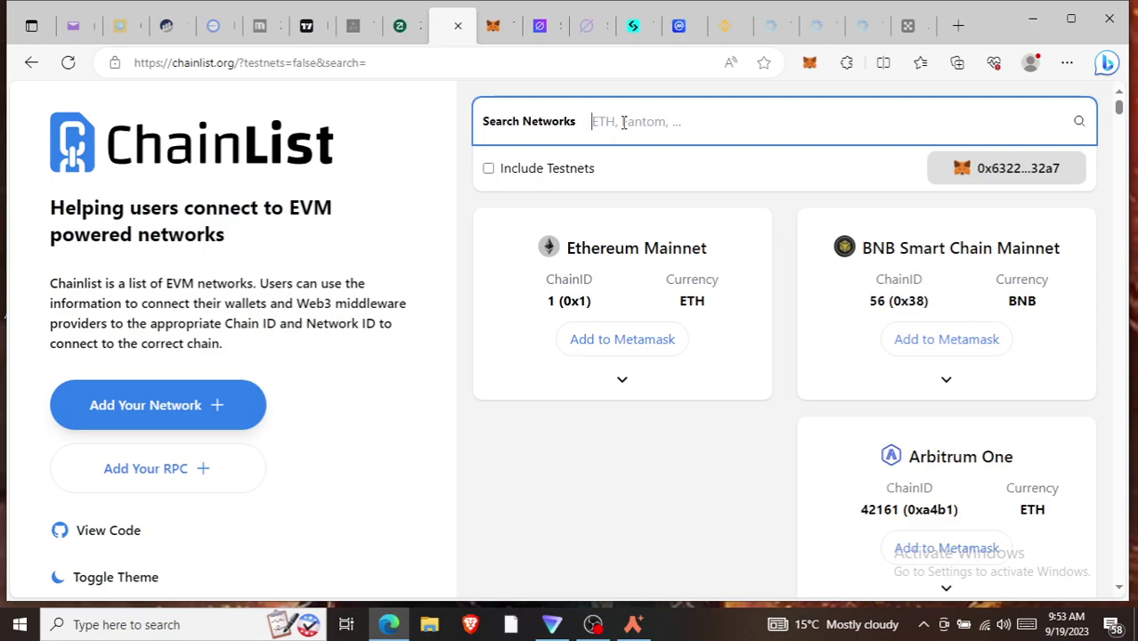
pyautogui.write('b')
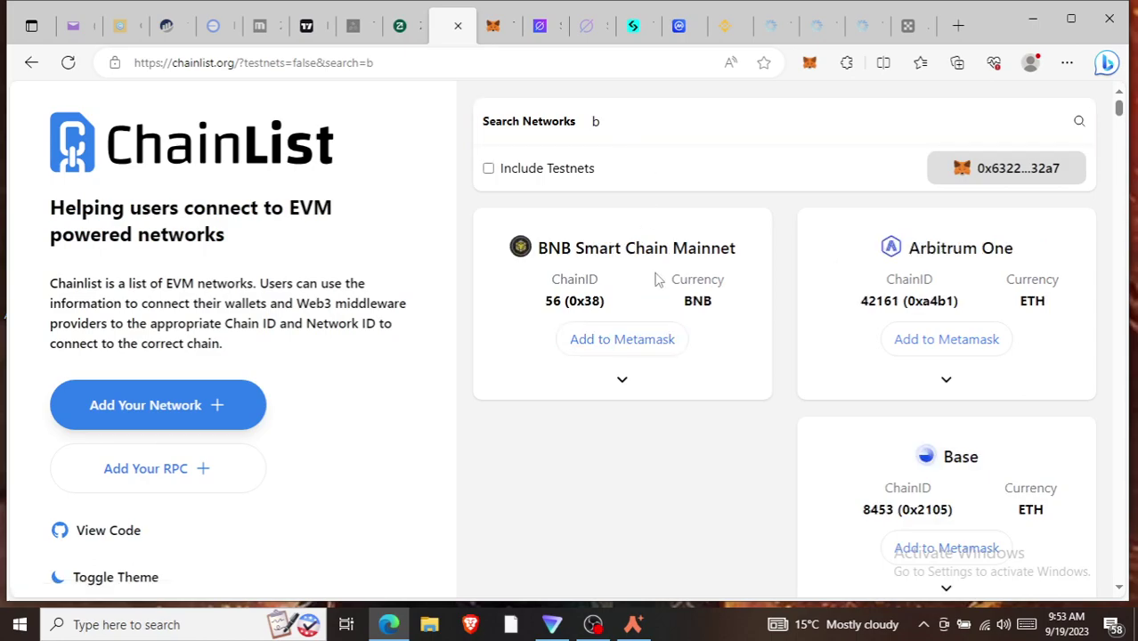
pyautogui.click(628, 345)
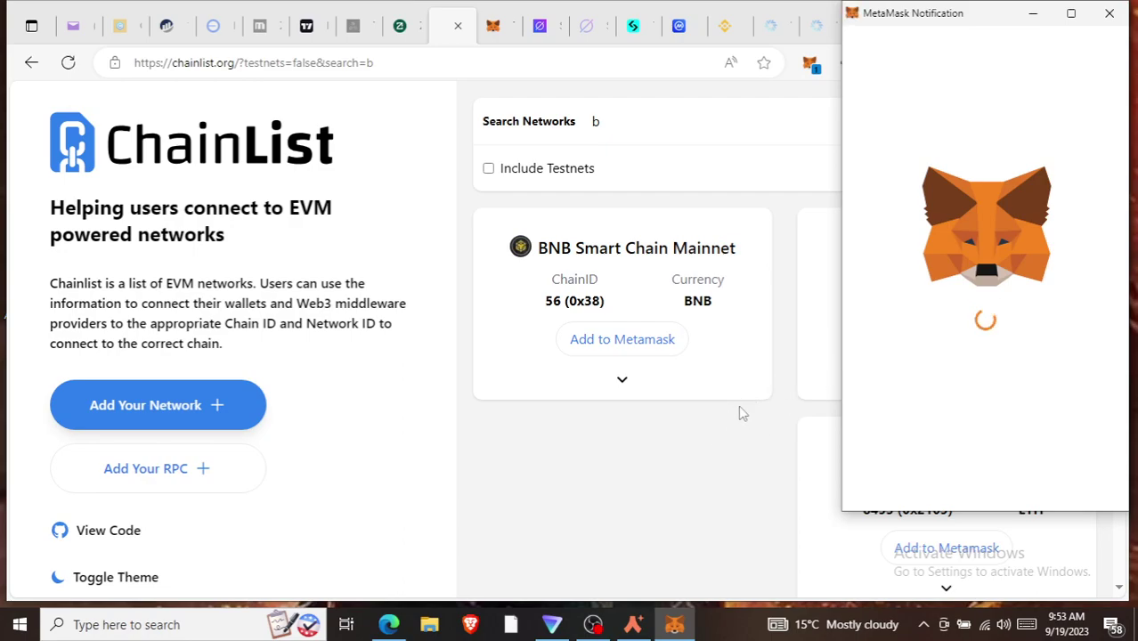
pyautogui.click(1122, 20)
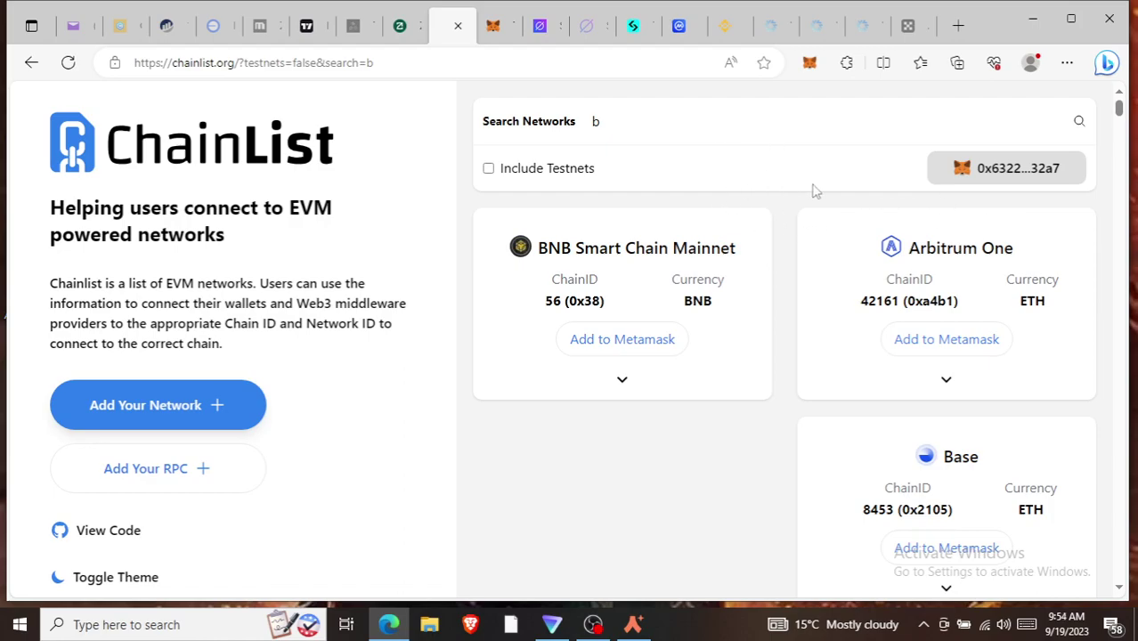
# - Look through the mainnet chains matching the search and return to the ZetaLabs home page
pyautogui.scroll(-3, 465, 301)
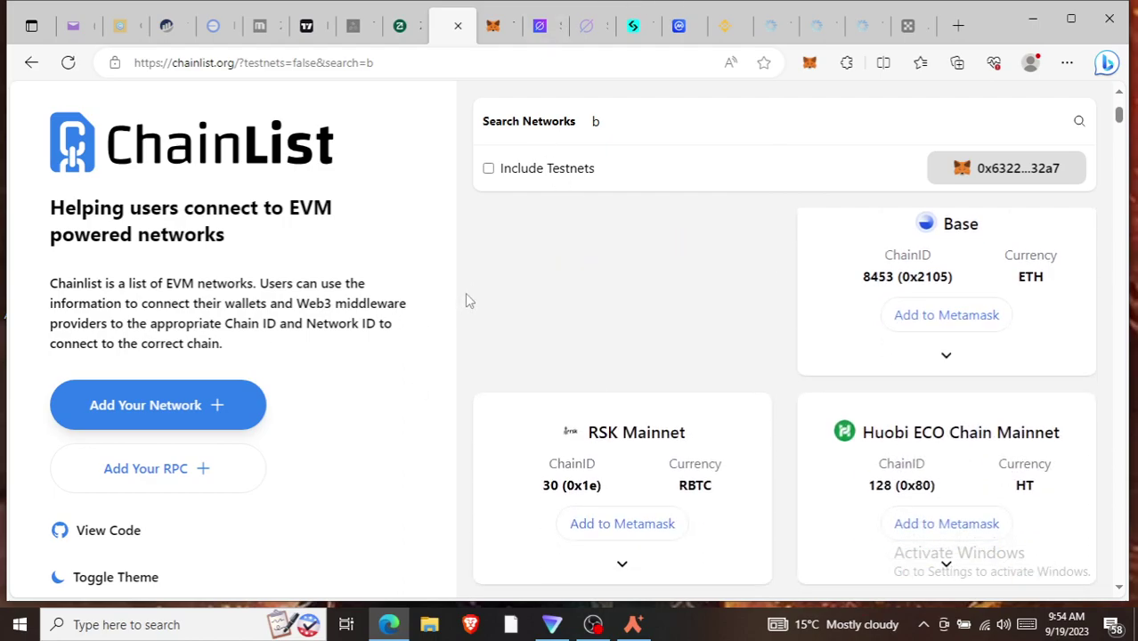
pyautogui.scroll(-3, 498, 320)
pyautogui.scroll(2, 525, 334)
pyautogui.scroll(-3, 535, 391)
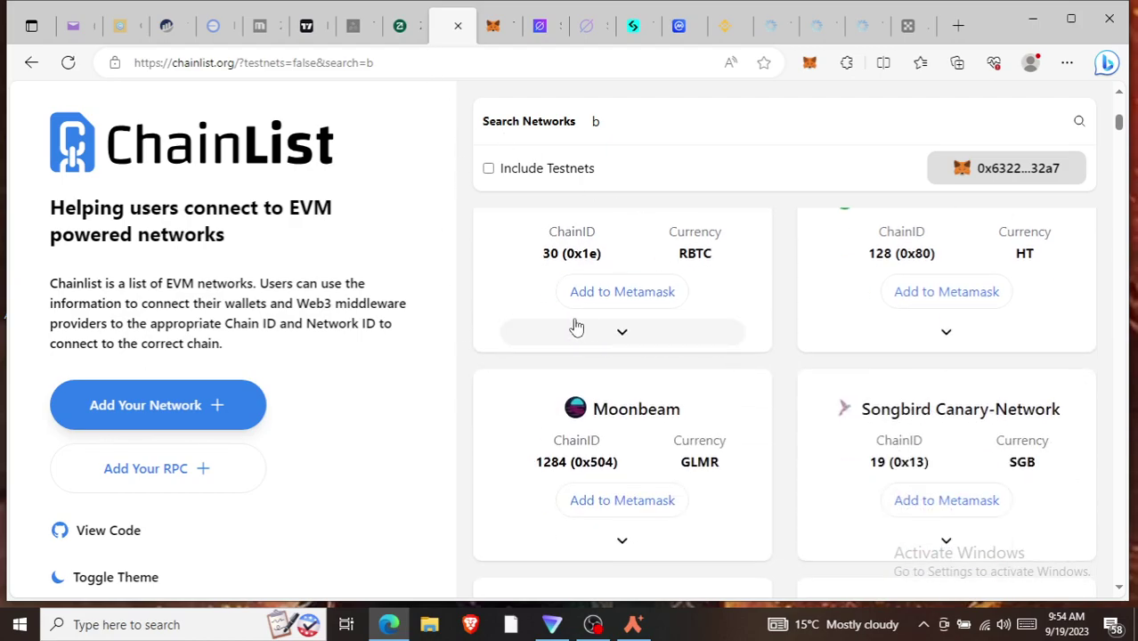
pyautogui.scroll(2, 574, 325)
pyautogui.click(394, 27)
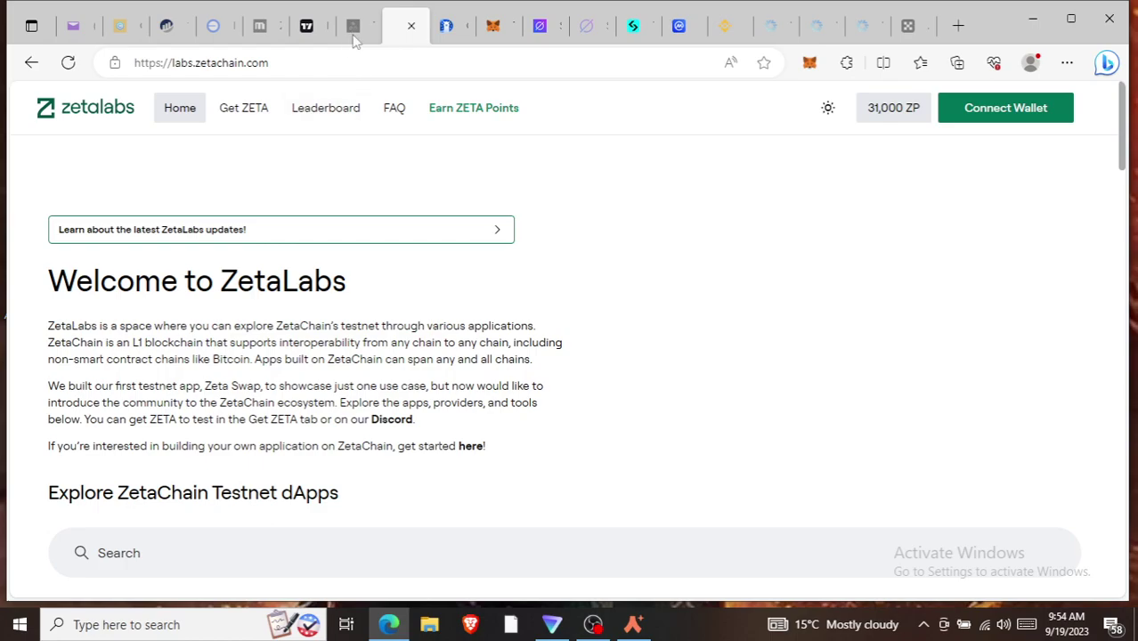